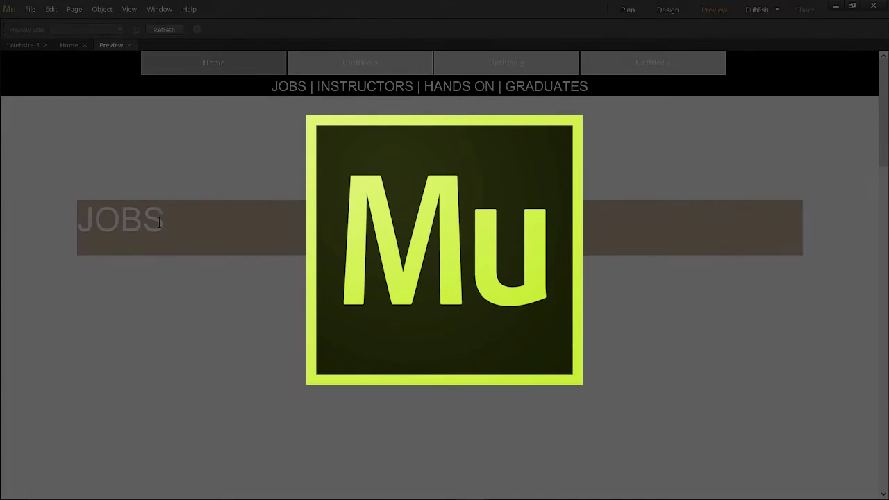
Scroll the site preview down from JOBS to GRADUATES and Back To Top, then back up.
scroll(188, 129, down, 3)
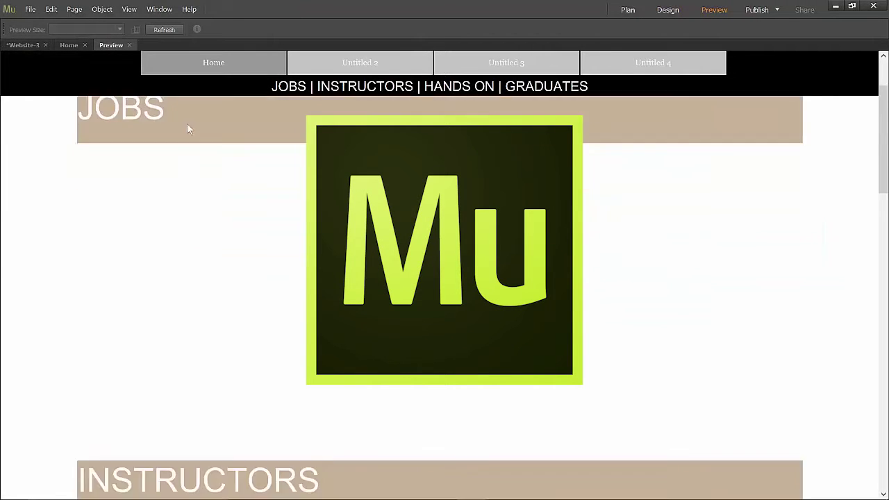
scroll(186, 128, down, 7)
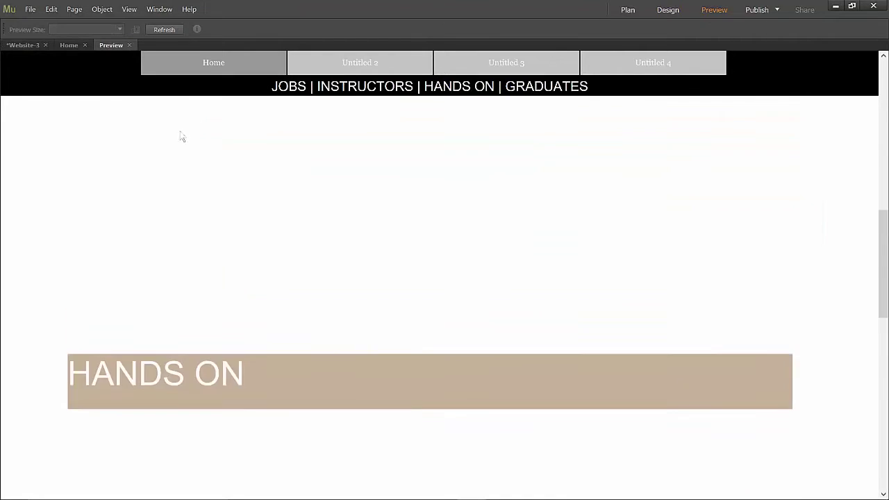
scroll(181, 137, down, 6)
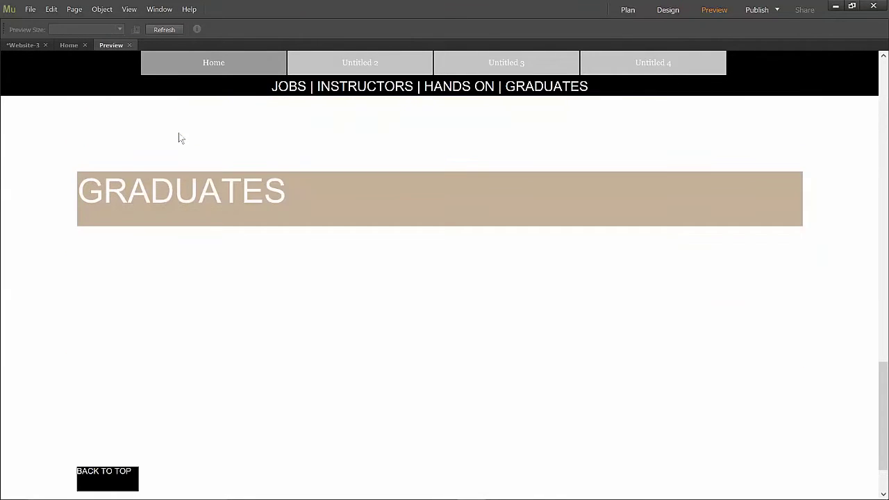
scroll(178, 134, up, 15)
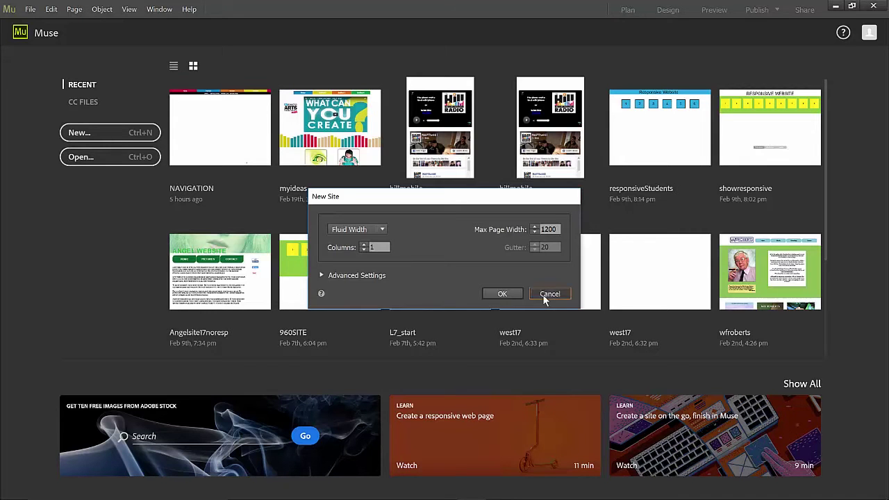
Create a new site with a 1366 px max page width and add pages beside Home.
click(549, 294)
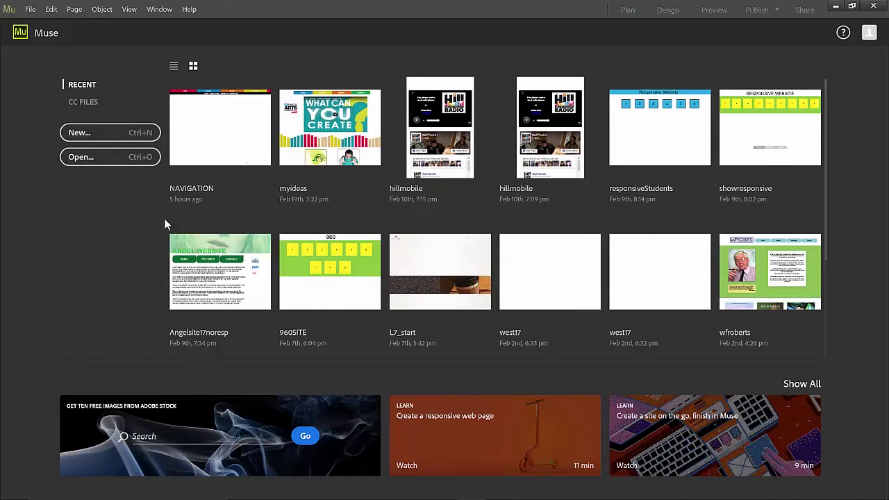
click(97, 135)
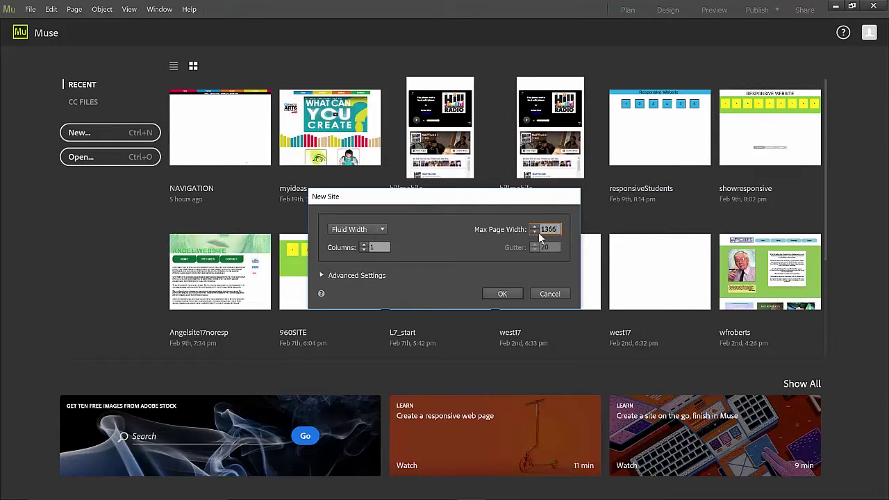
click(321, 275)
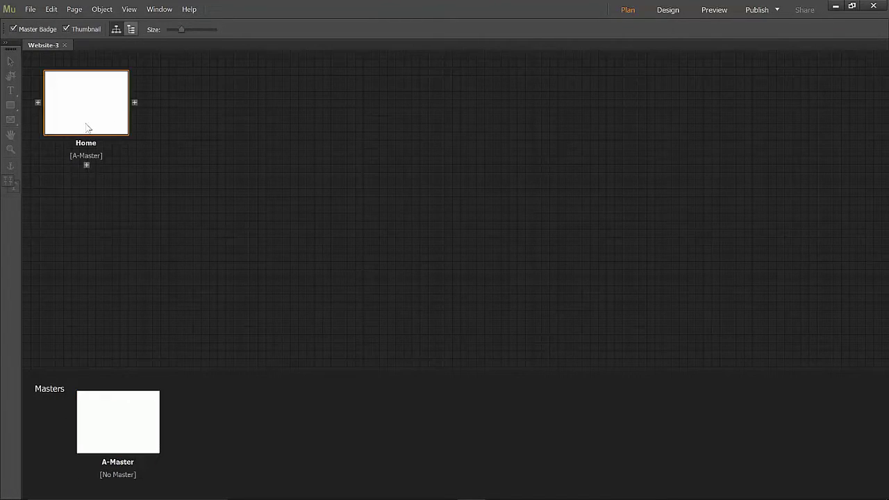
click(134, 106)
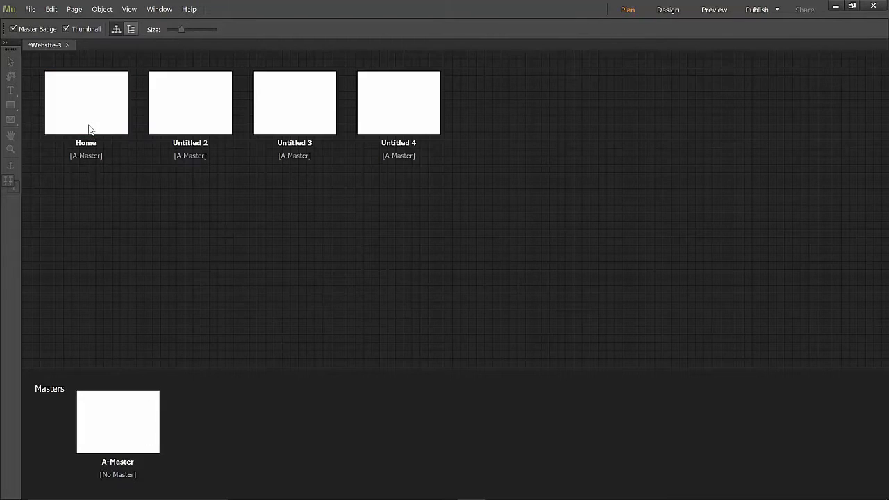
Open the Home page and place a Horizontal menu widget from the Widgets Library's Menus.
double_click(89, 127)
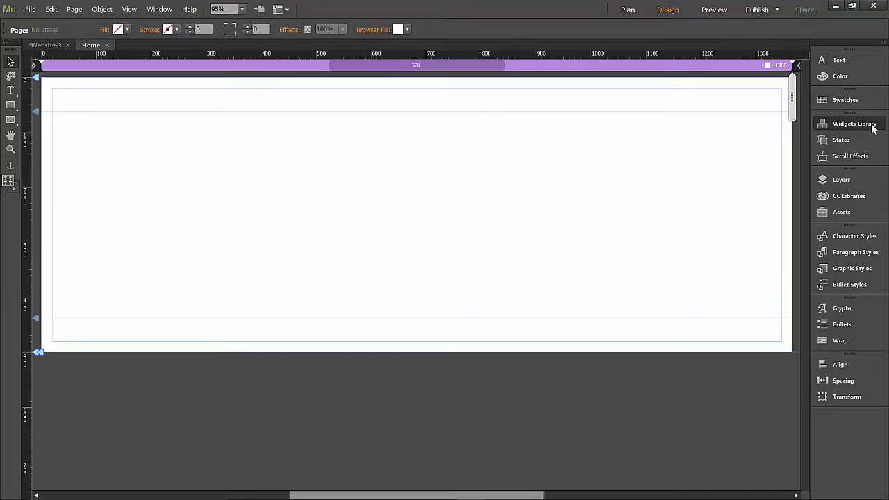
click(854, 124)
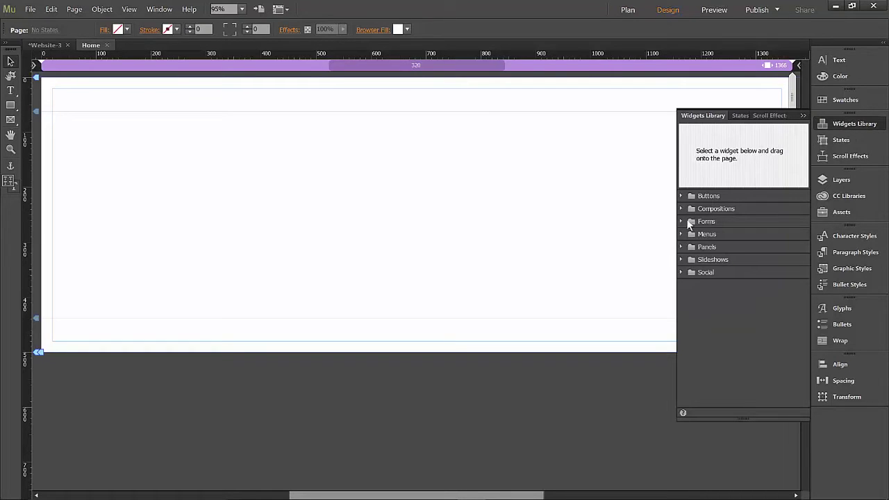
click(684, 235)
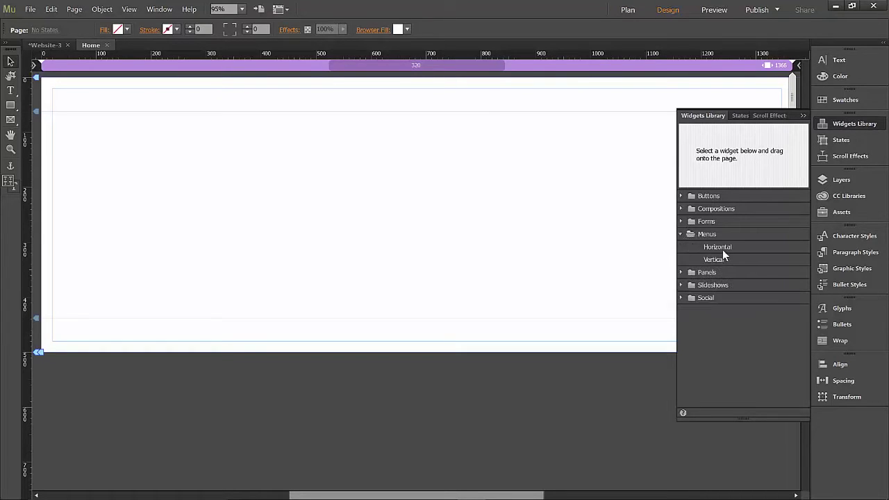
drag(722, 250, 178, 123)
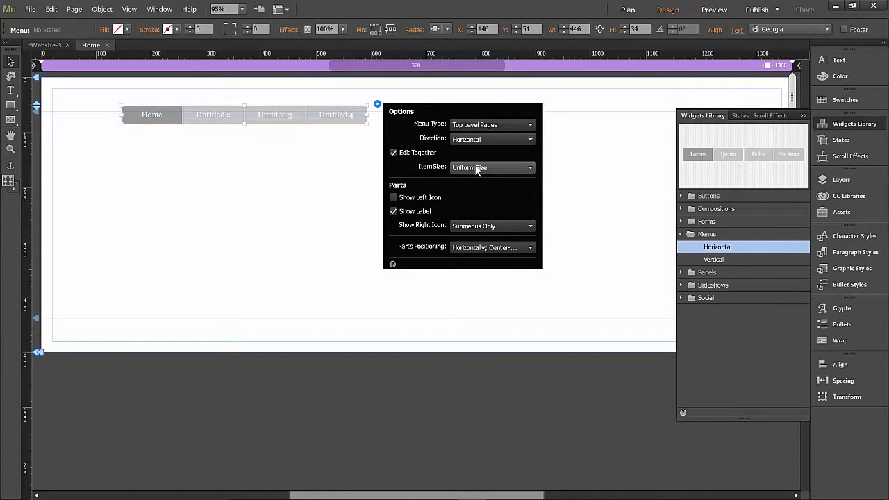
Widen the menu to about 1011 px and move it to the page top.
click(340, 172)
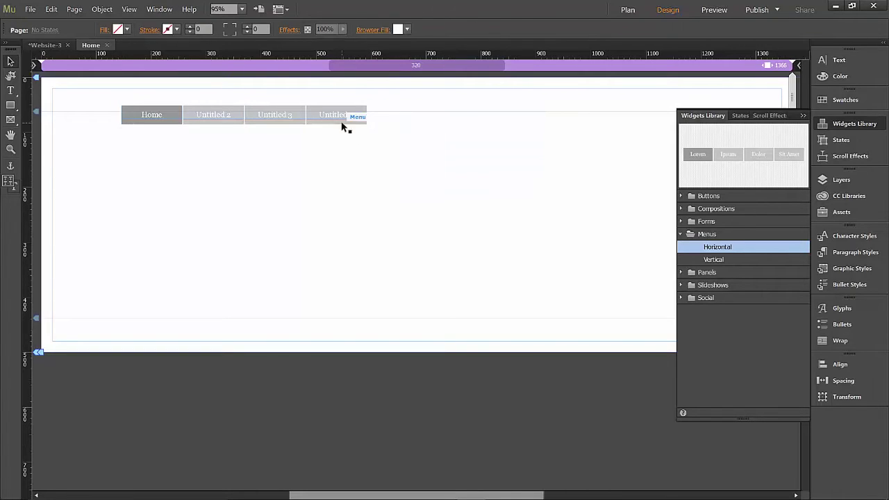
click(350, 123)
drag(367, 125, 678, 135)
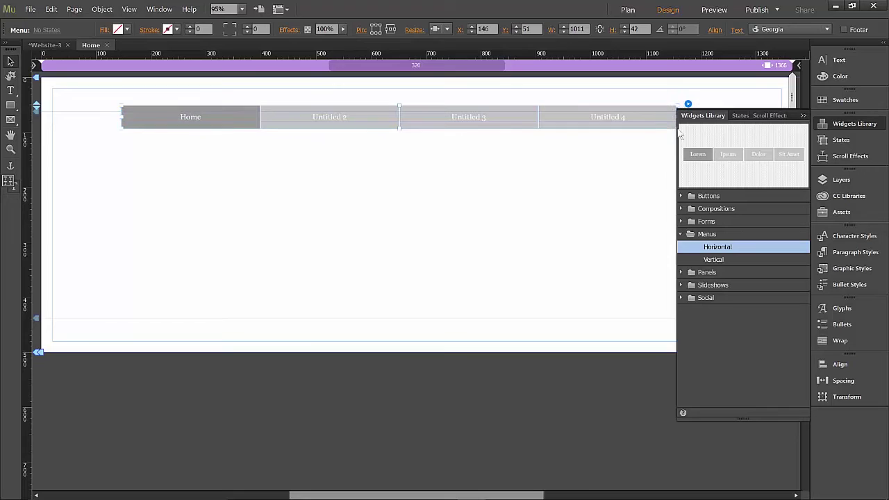
drag(526, 117, 535, 93)
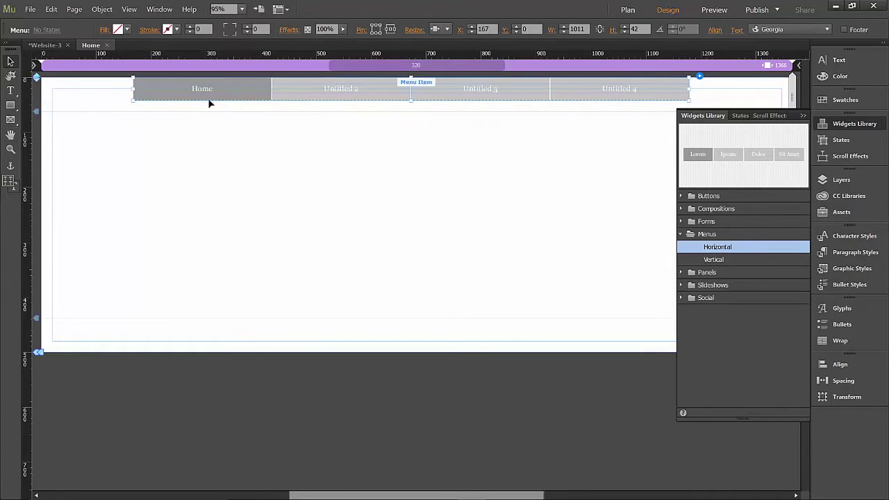
click(10, 105)
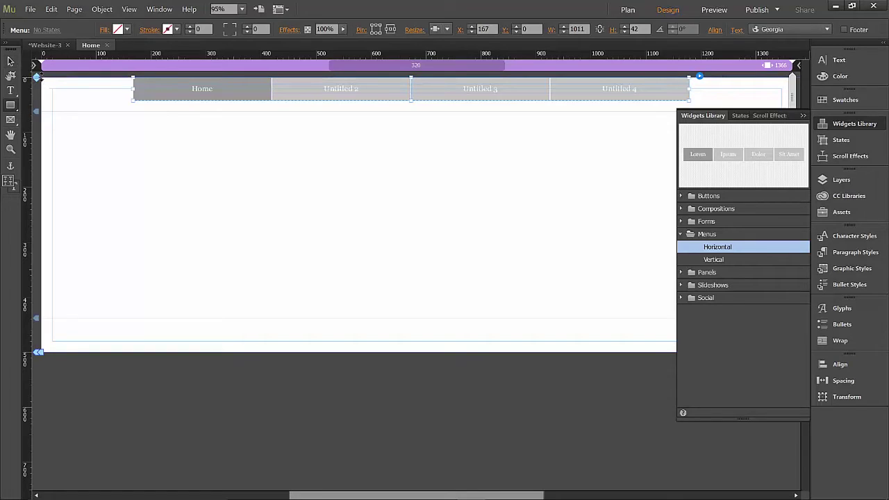
Draw a long thin rectangle across the page top and fill it black.
drag(39, 86, 791, 104)
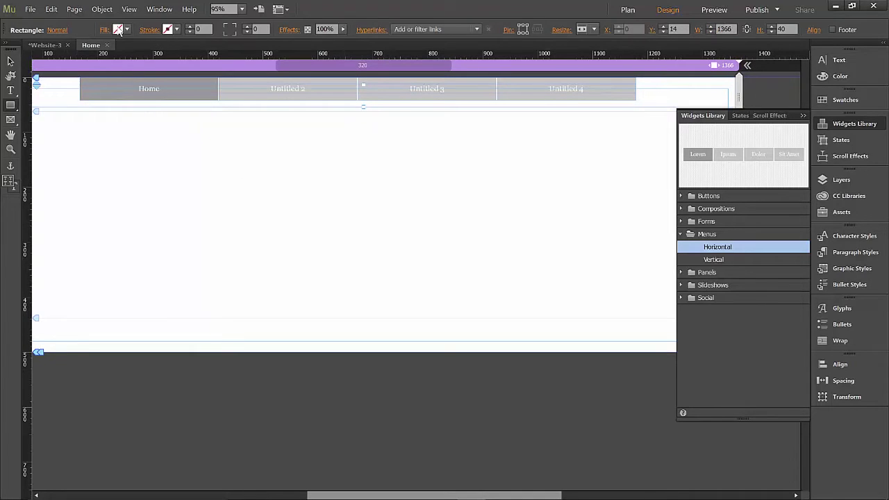
click(126, 30)
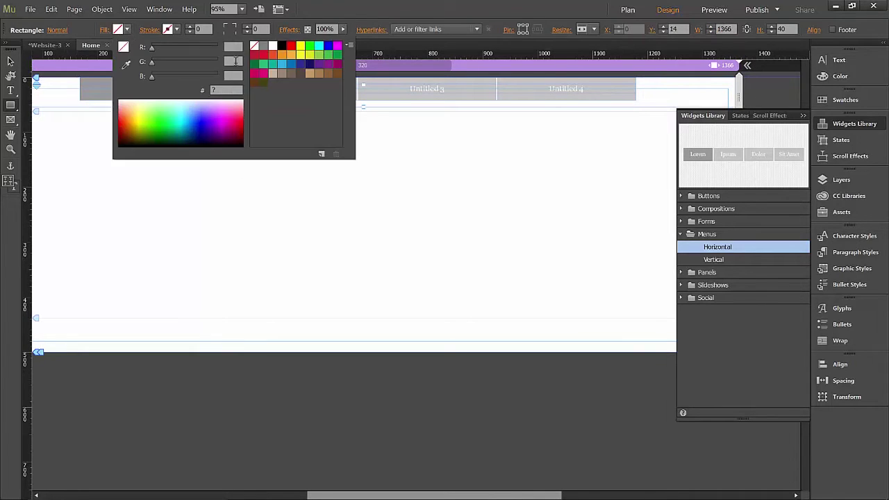
click(282, 45)
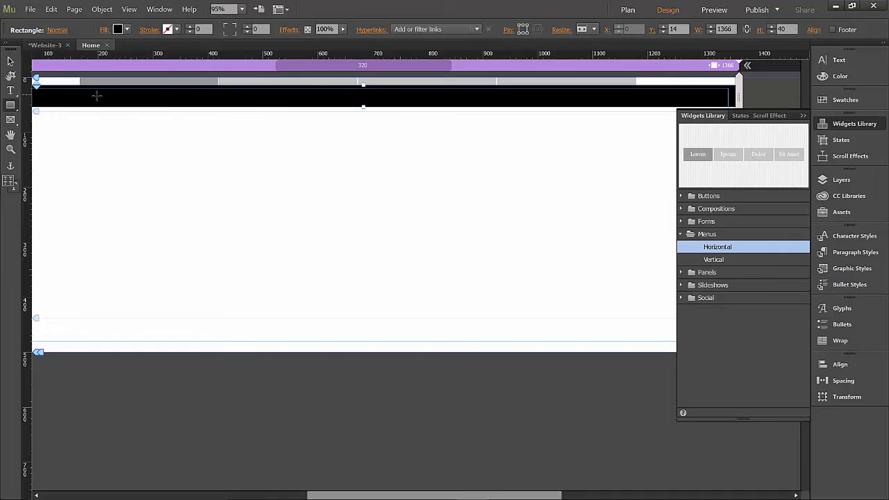
Send the black bar behind the navigation menu and move it up to the page top.
click(11, 62)
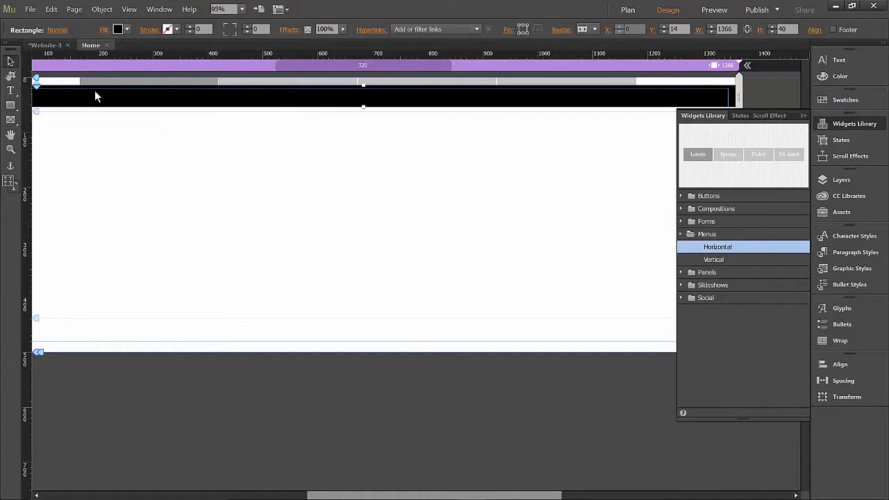
right_click(107, 105)
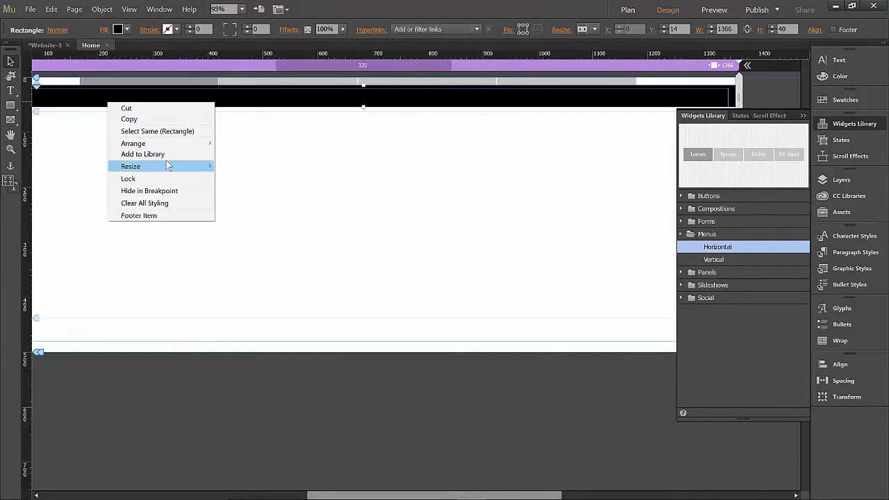
mouse_move(168, 146)
click(70, 153)
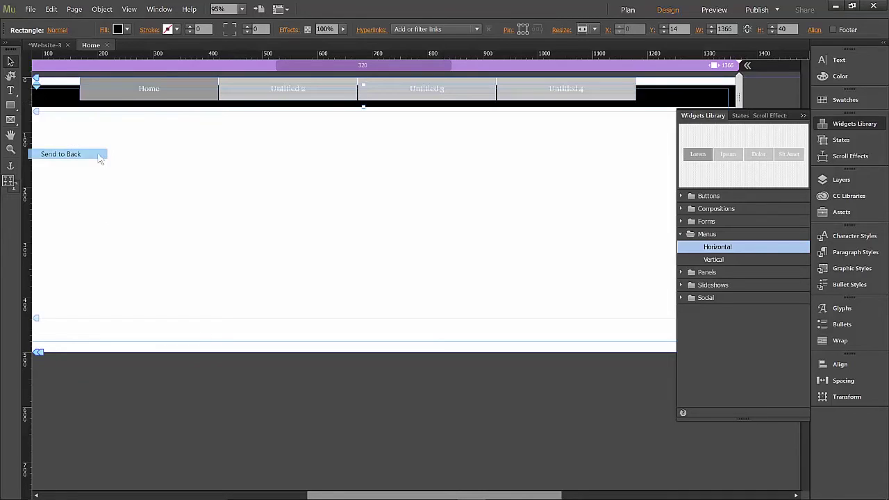
drag(62, 107, 64, 103)
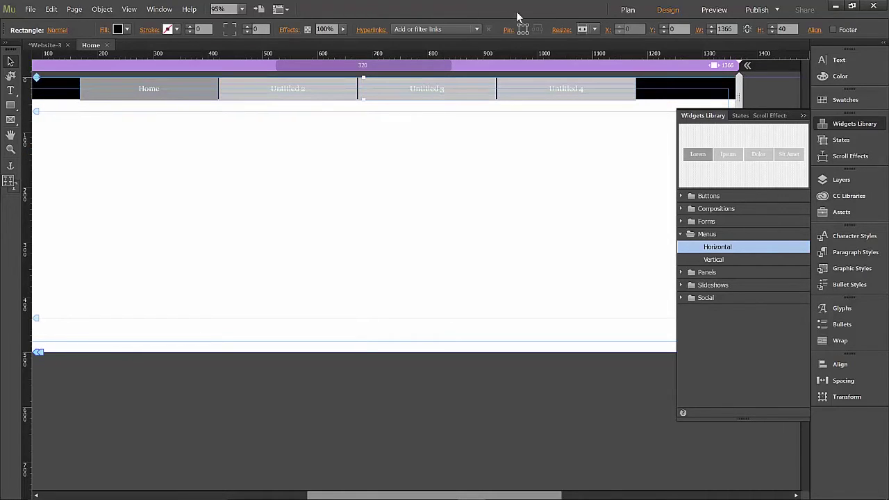
Set the black bar to stretch to browser width and make it 78 px tall.
click(593, 30)
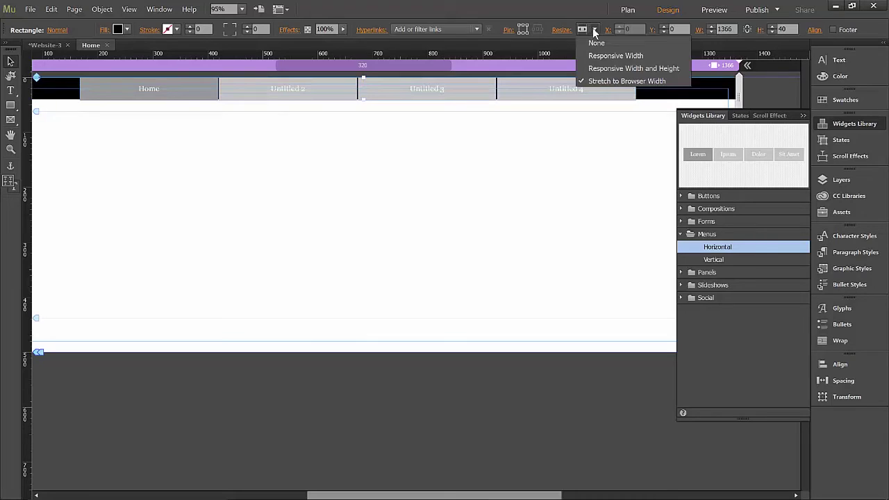
click(606, 81)
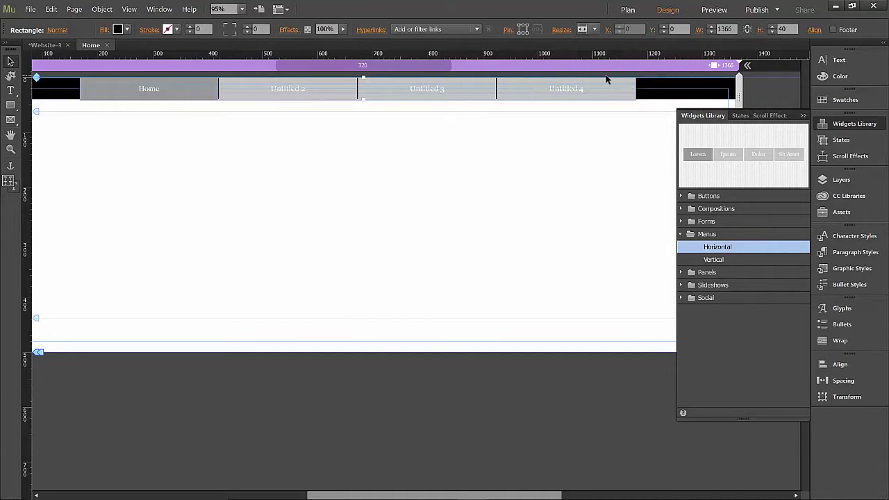
click(467, 163)
click(69, 99)
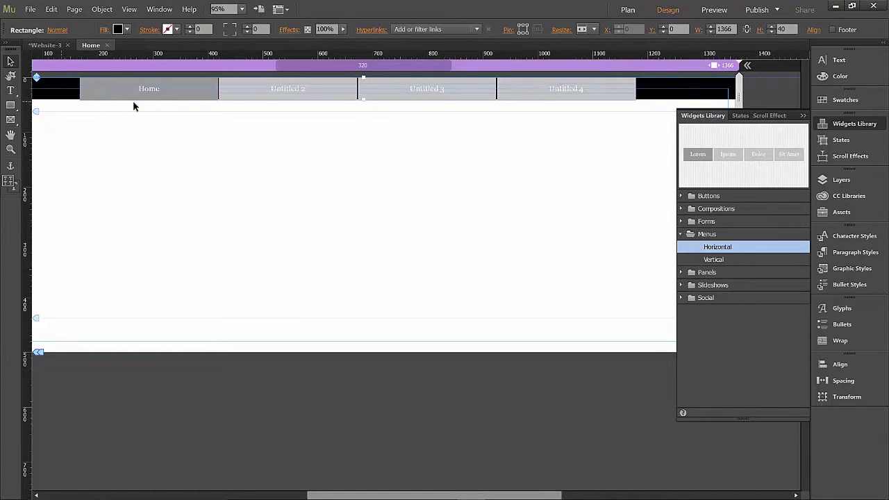
drag(364, 98, 362, 100)
click(486, 216)
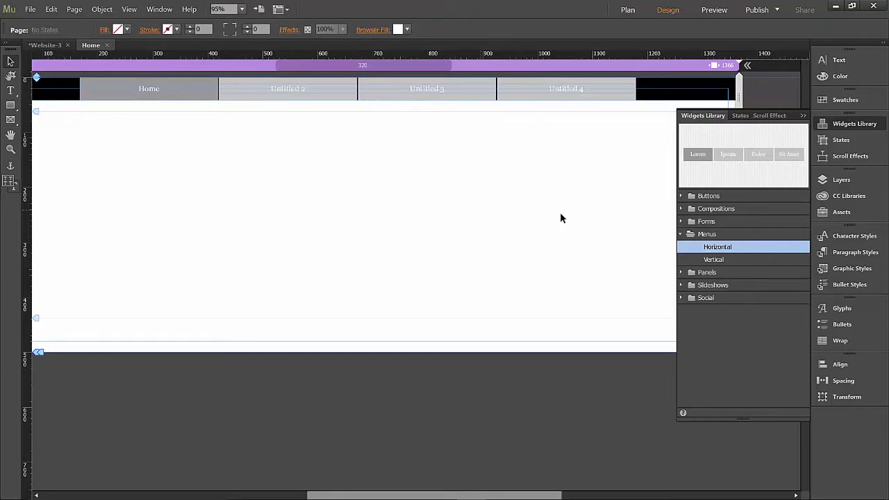
click(57, 97)
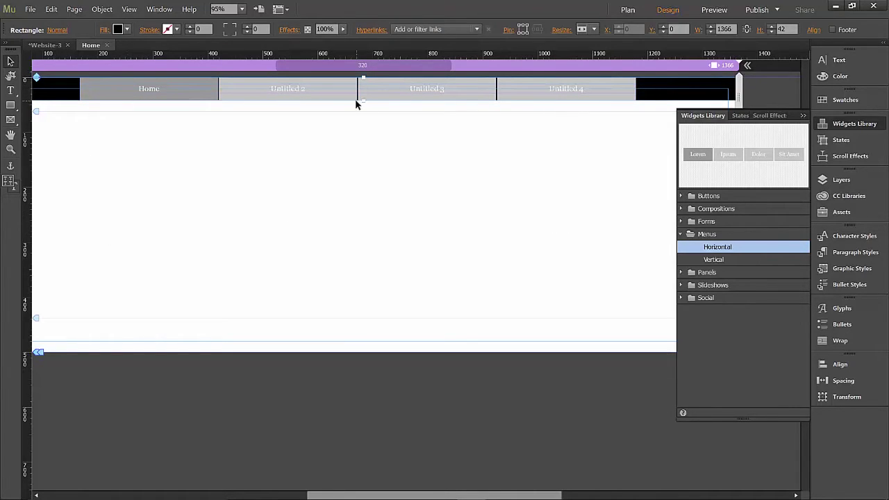
drag(366, 105, 369, 132)
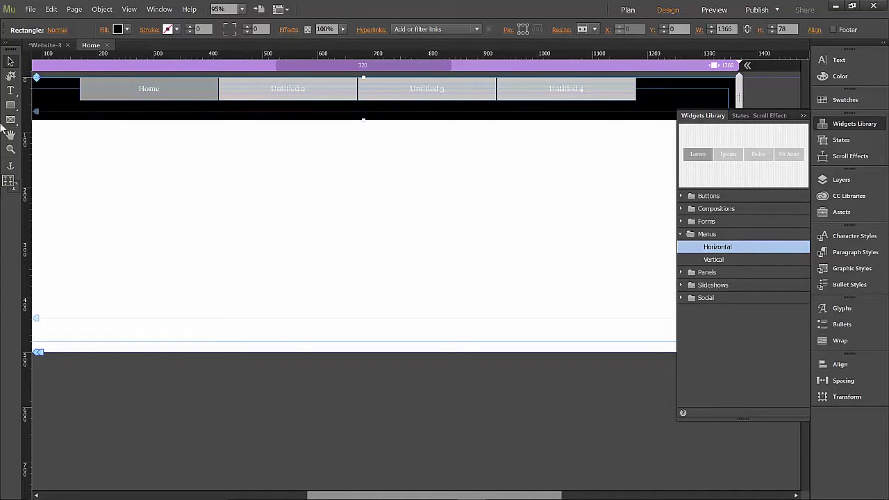
Draw a white-text frame on the black bar reading JOBS | INSTRUCTORS | HANDS ON | GRADUATES.
click(11, 90)
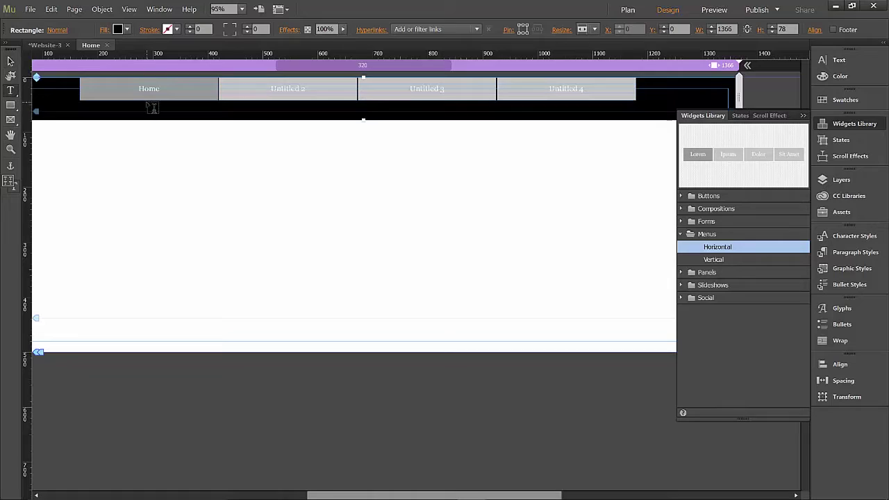
drag(146, 102, 561, 124)
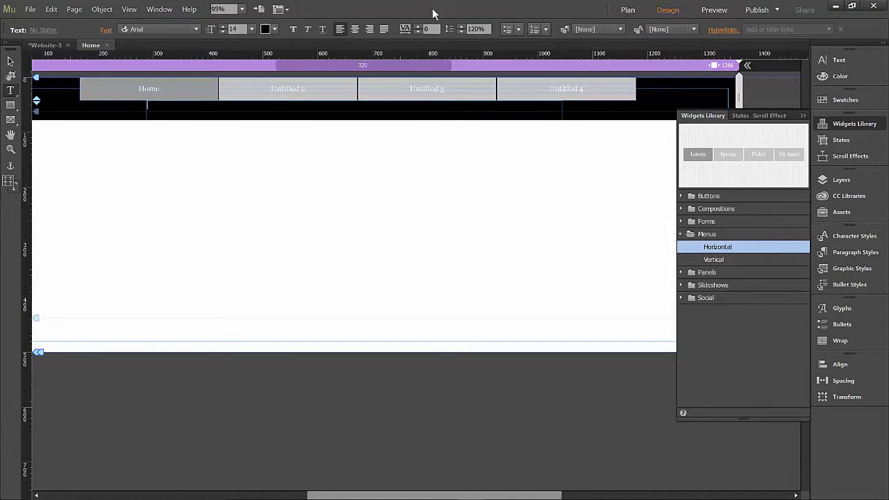
click(273, 32)
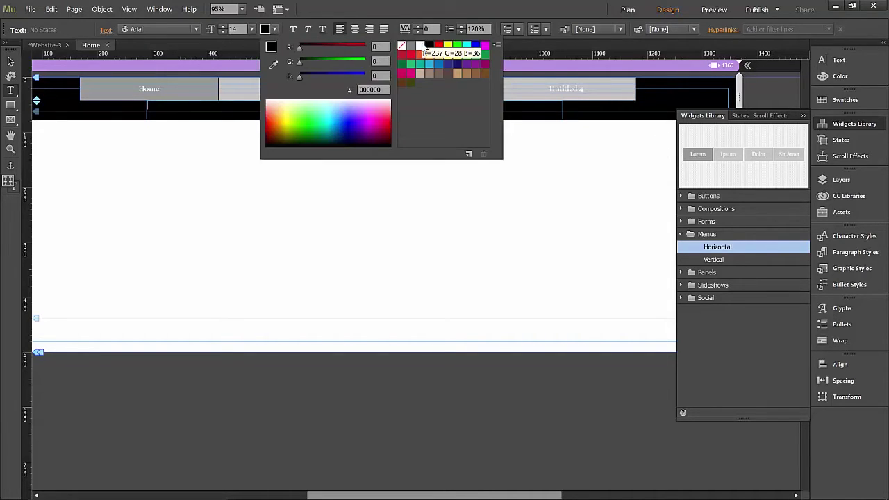
click(420, 46)
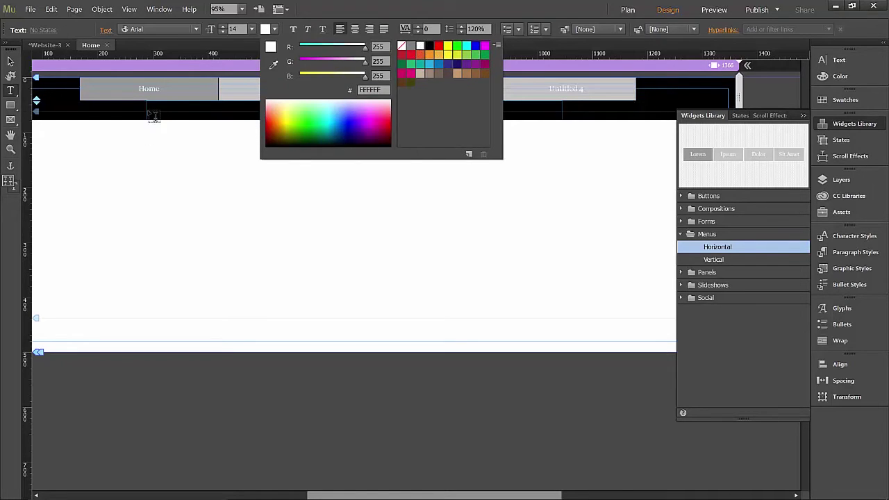
click(149, 107)
text(JOBS |)
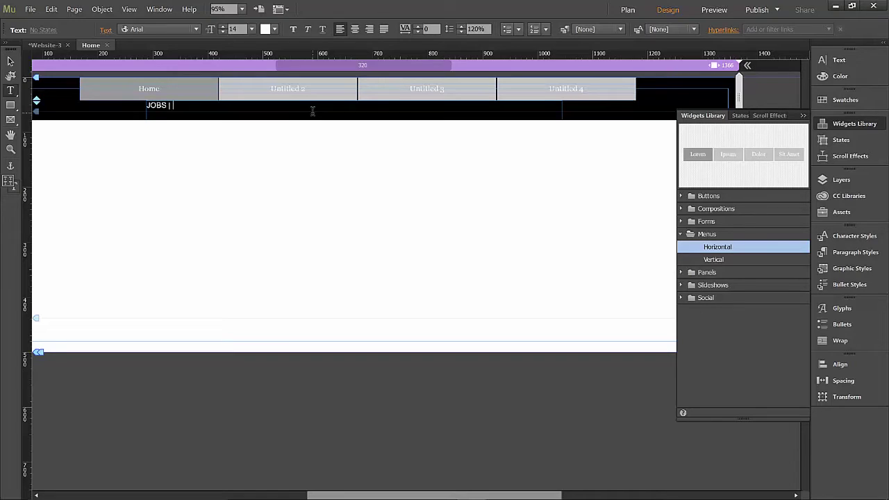
text(INSTRUCTORS | HANDS ON |)
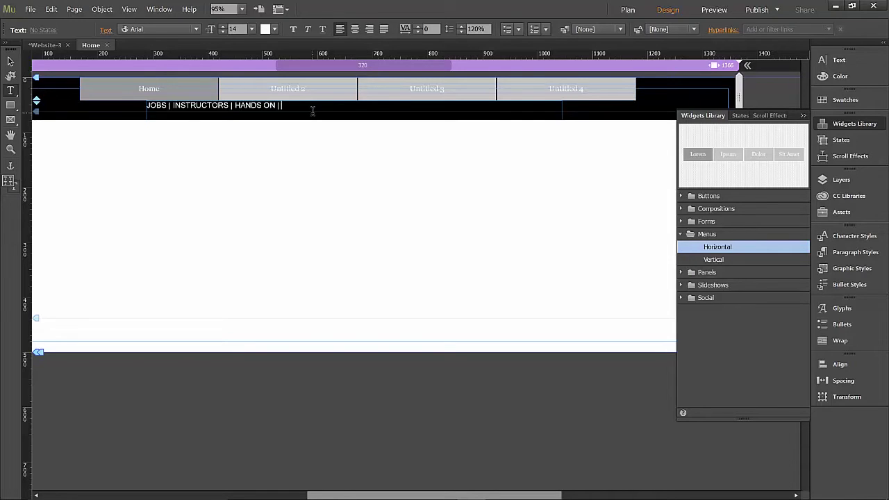
text(GRADUATES)
Centre the header text line and enlarge it to 21 pt.
click(353, 30)
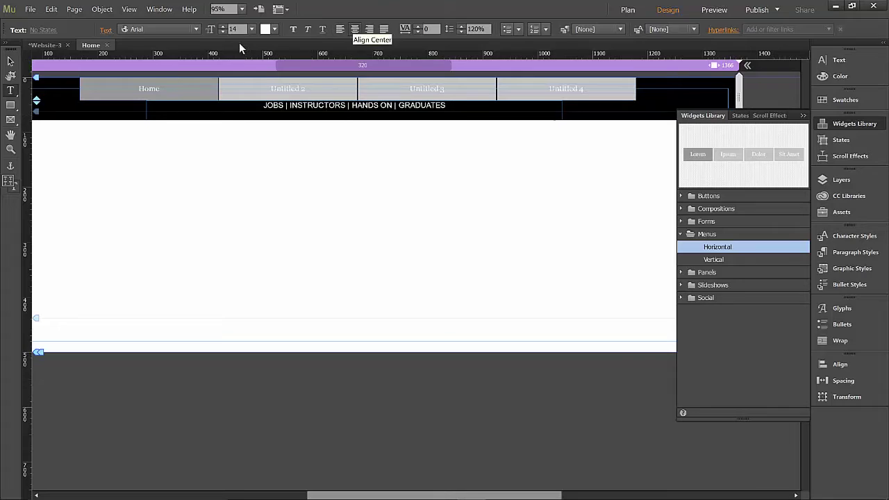
click(223, 26)
click(223, 25)
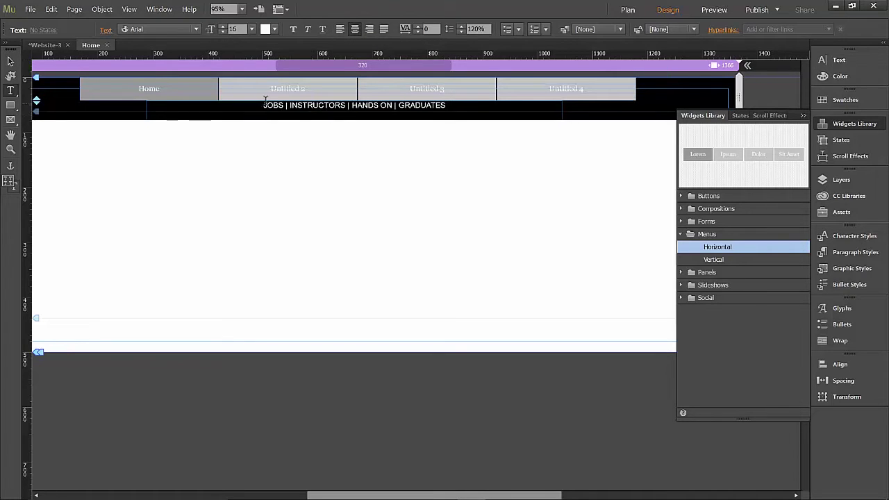
drag(263, 103, 468, 104)
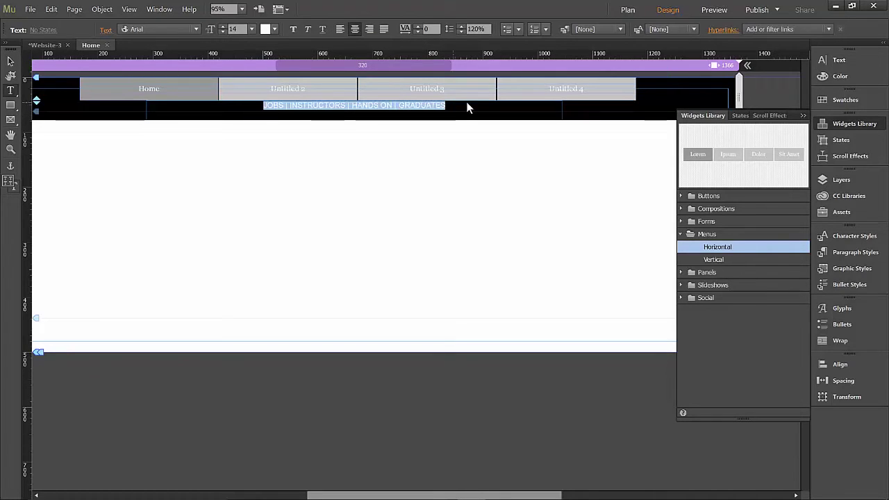
click(224, 26)
click(223, 27)
click(223, 26)
click(224, 26)
click(224, 26)
click(223, 26)
click(224, 26)
click(224, 27)
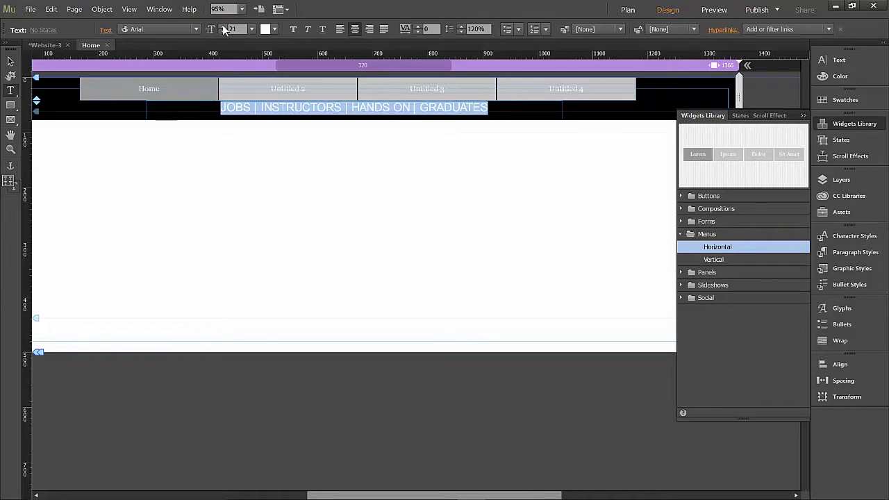
click(223, 26)
click(224, 27)
click(10, 61)
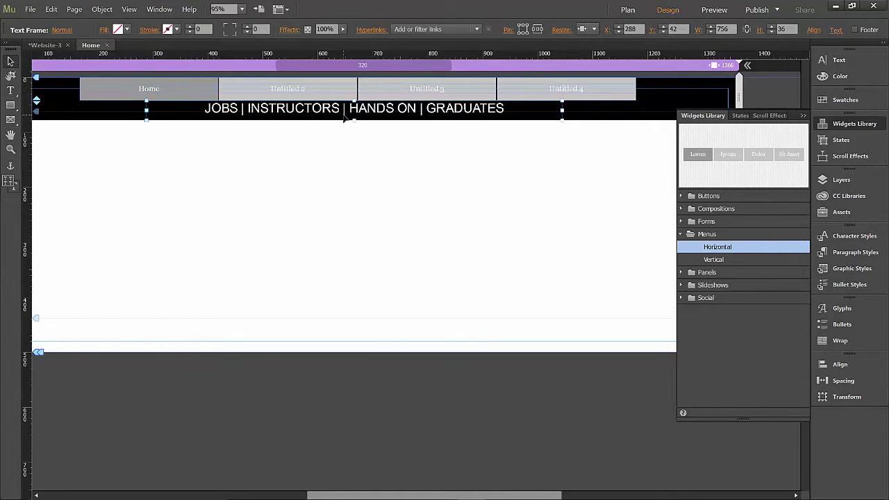
Nudge the header text down, lock Layer 1, and add a new Layer 2 beneath it.
key(Down)
key(Down)
key(Down)
key(Down)
key(Down)
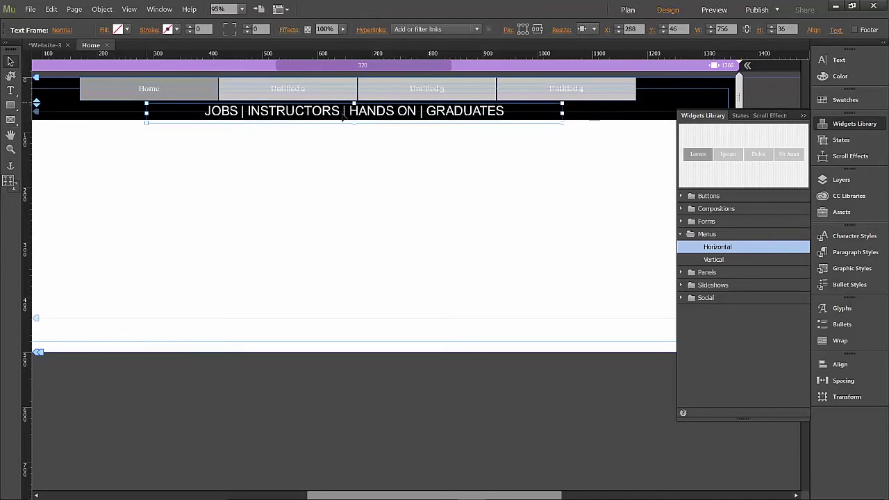
click(407, 162)
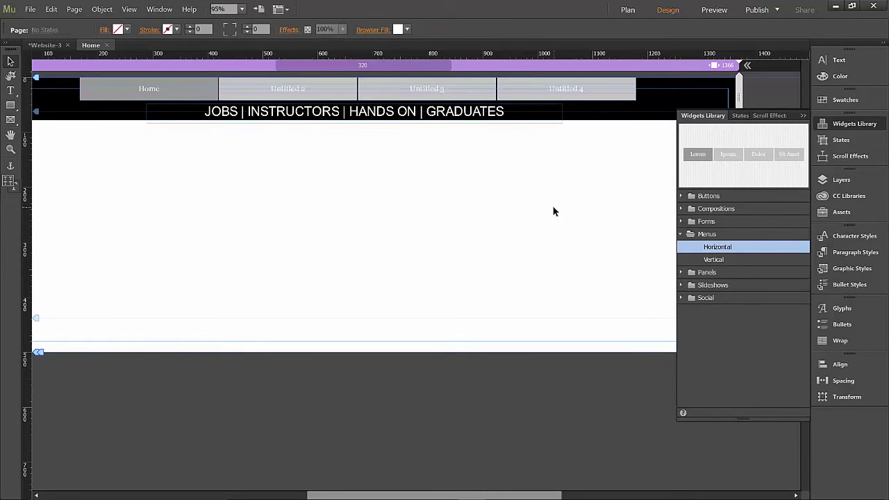
click(838, 180)
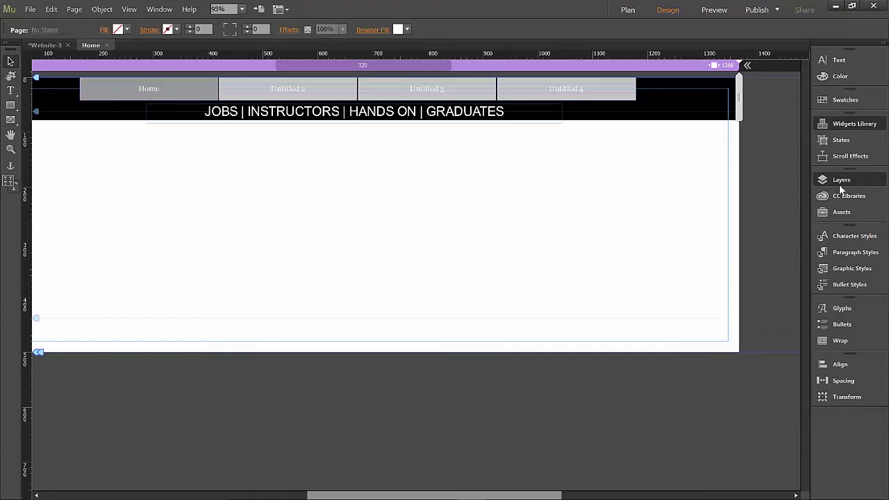
click(705, 186)
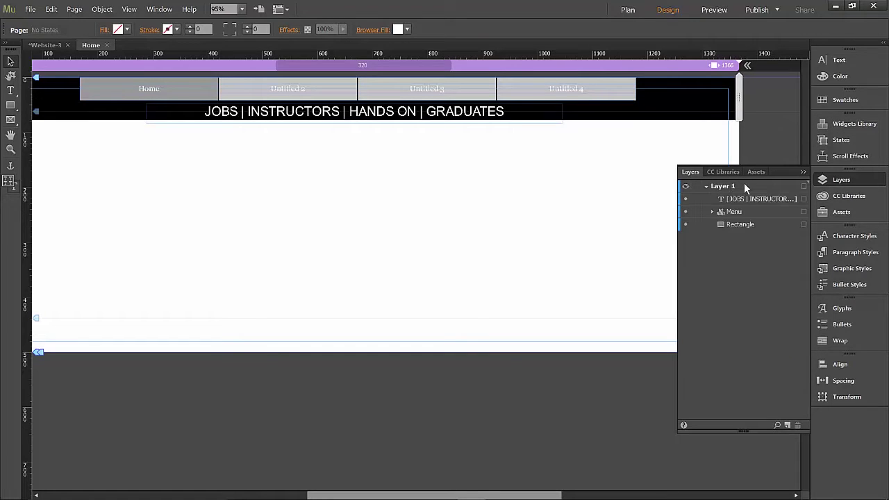
click(705, 188)
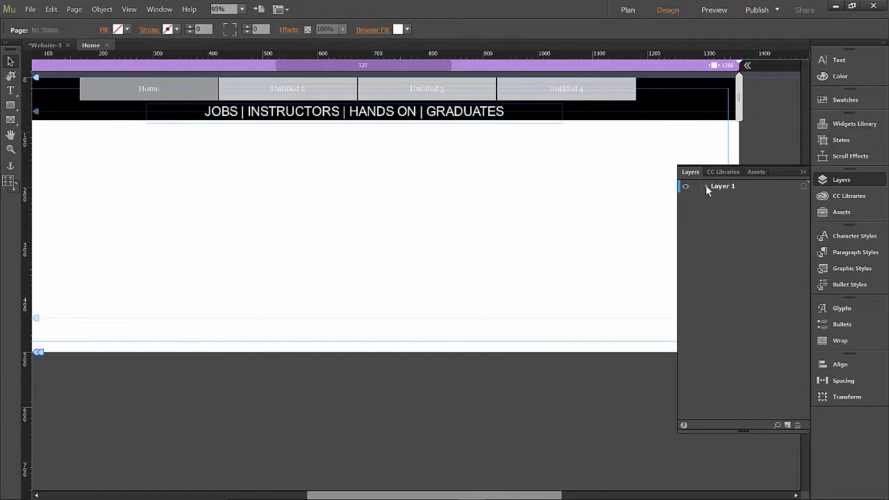
click(697, 187)
click(787, 426)
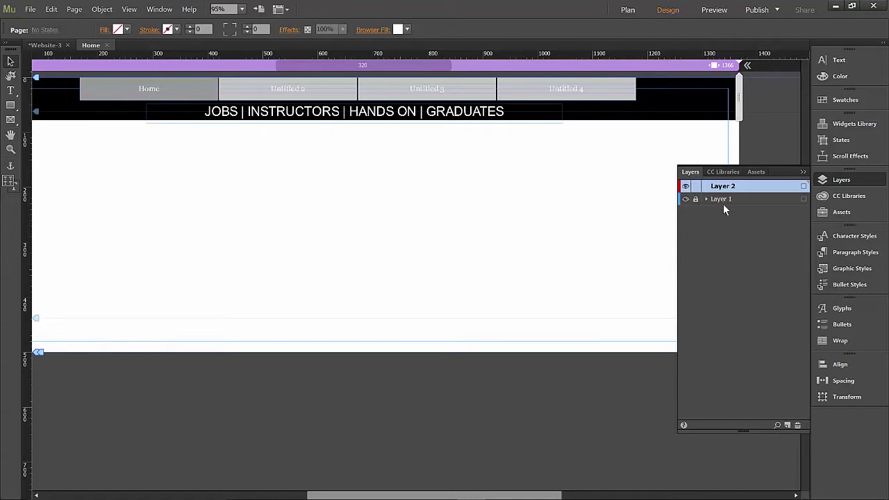
drag(722, 195, 728, 219)
Zoom out and drag the page's bottom edge down to about 1394 px.
alt+scroll(242, 372, down, 1)
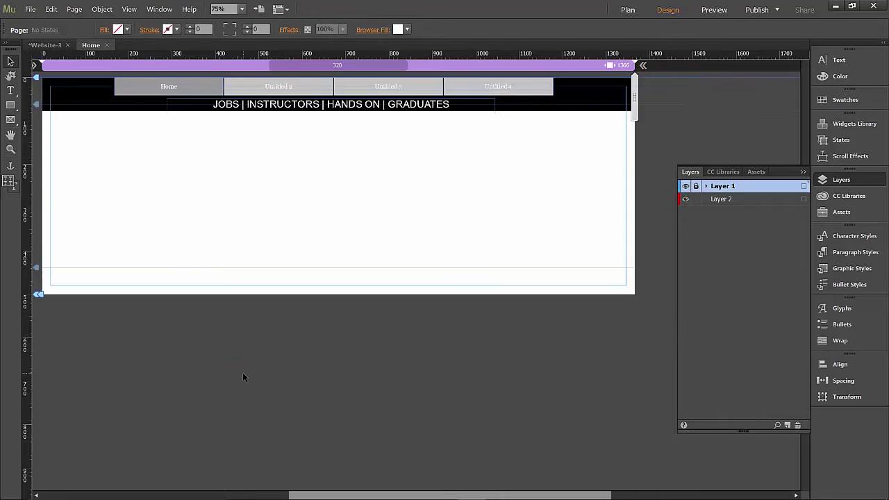
alt+scroll(243, 372, down, 1)
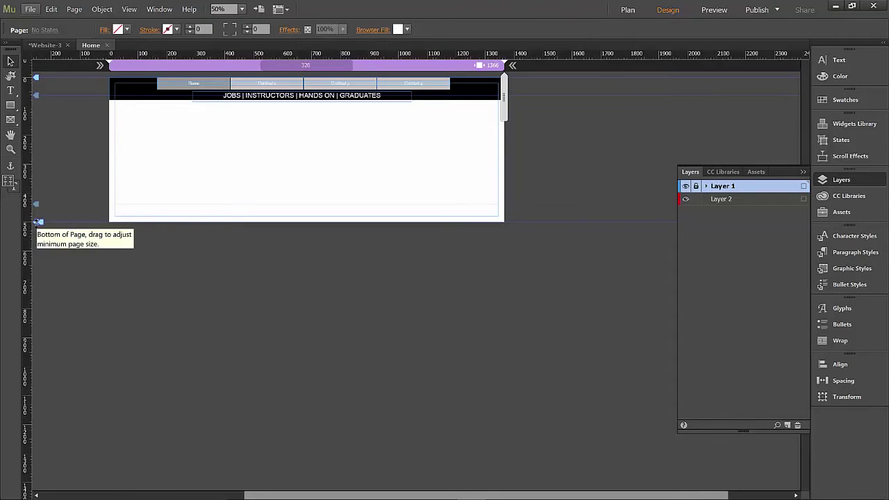
drag(38, 222, 28, 398)
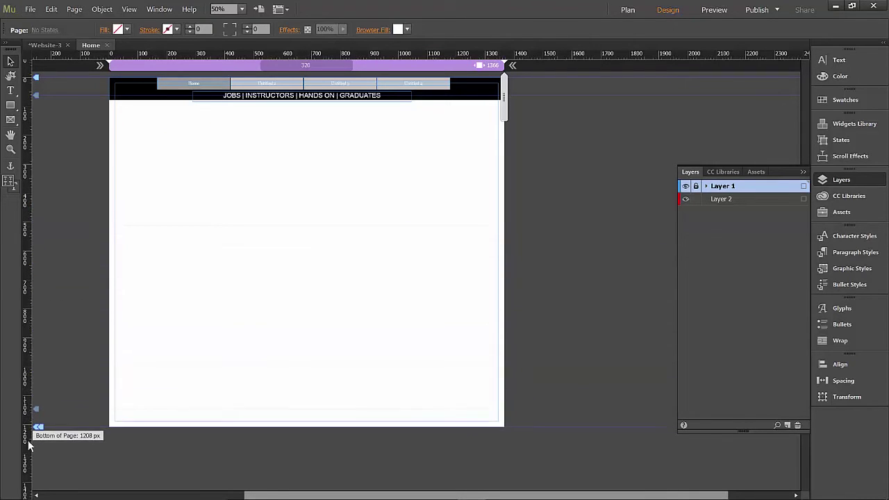
drag(30, 445, 30, 480)
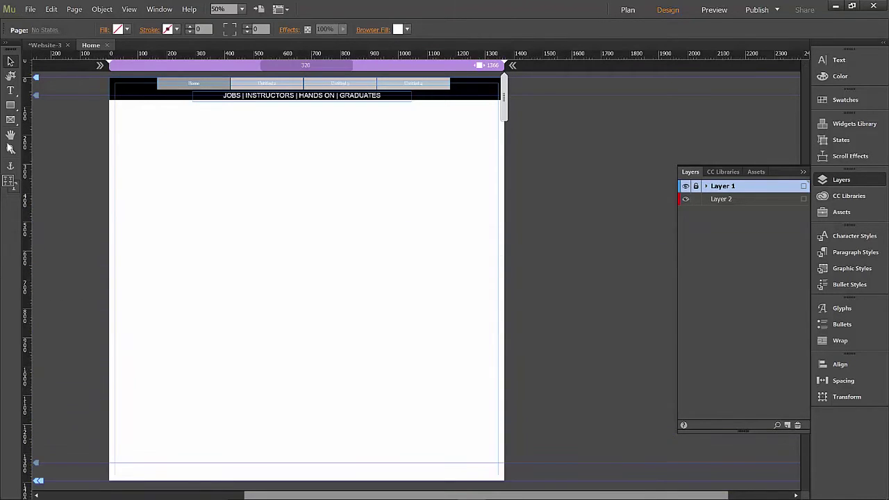
click(11, 90)
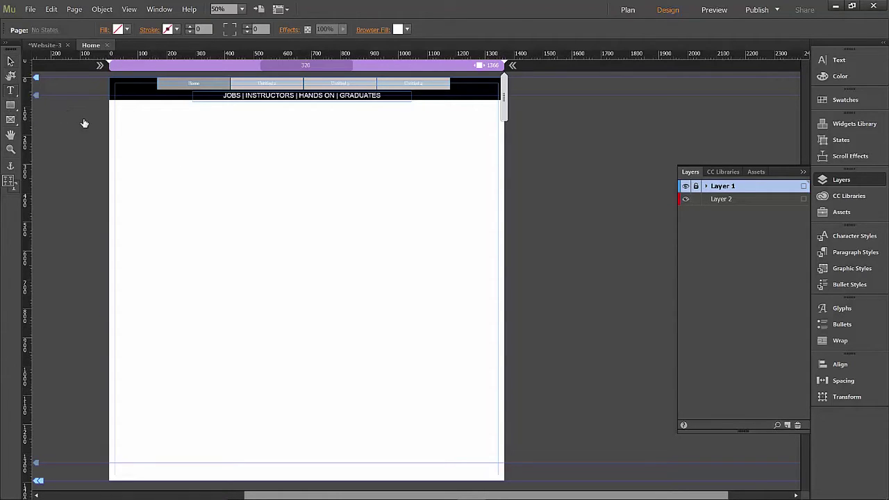
Accept the Layer Warning to unlock Layer 1, make Layer 2 active, and draw a text frame.
click(131, 200)
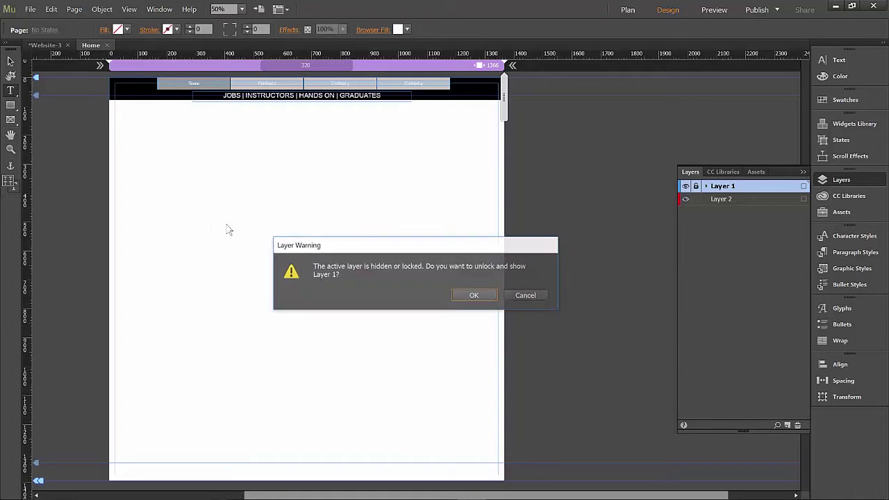
click(482, 295)
click(733, 202)
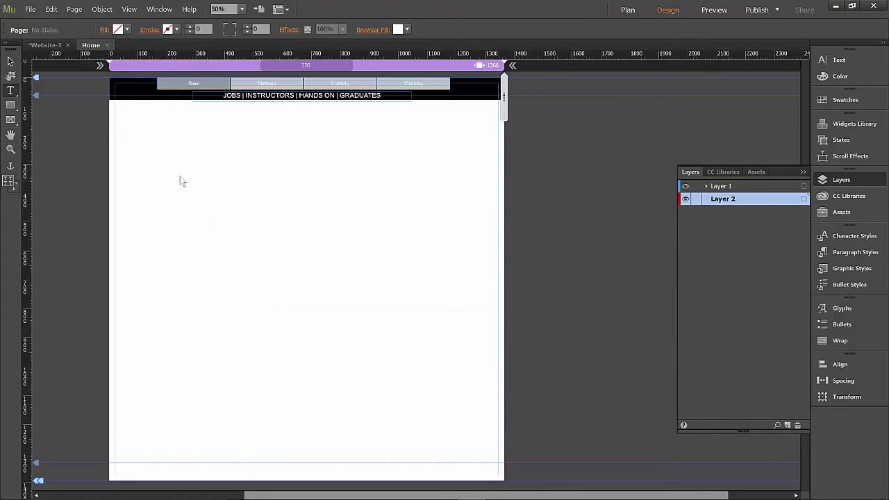
click(139, 159)
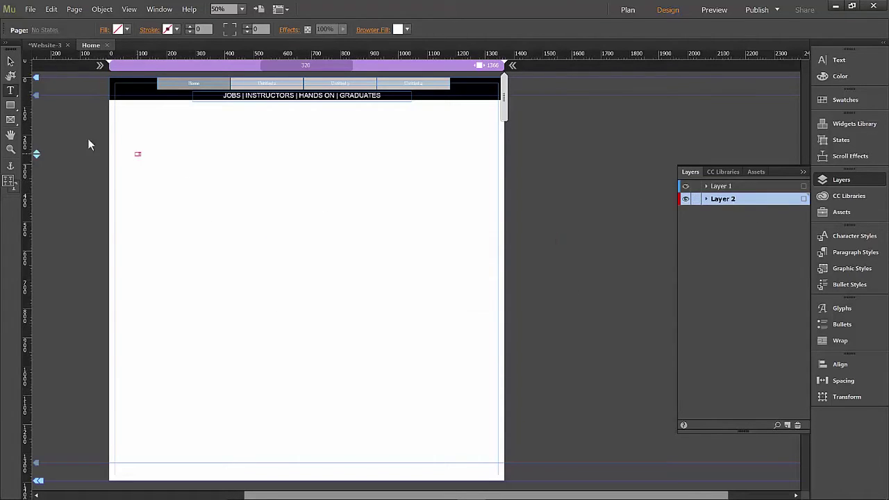
click(10, 94)
drag(125, 165, 240, 199)
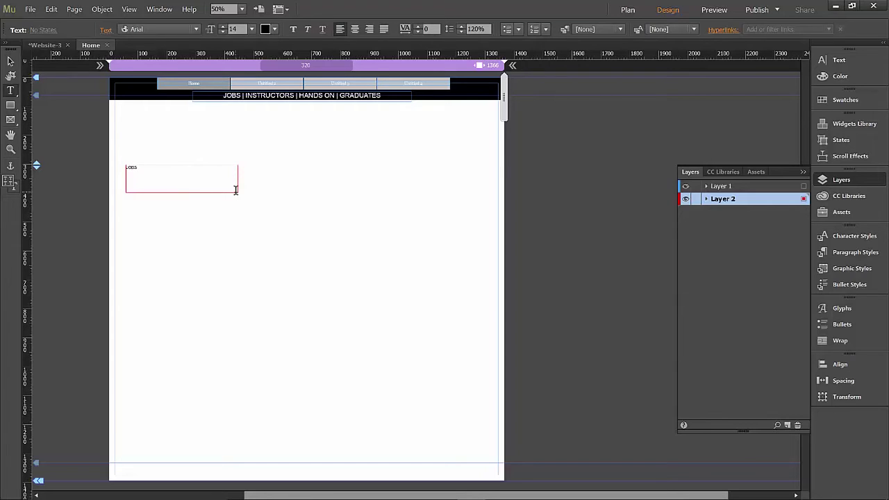
Type 'Jobs' in the frame and set its font size to 18.
text(Jobs)
drag(143, 170, 115, 174)
click(222, 28)
text(1)
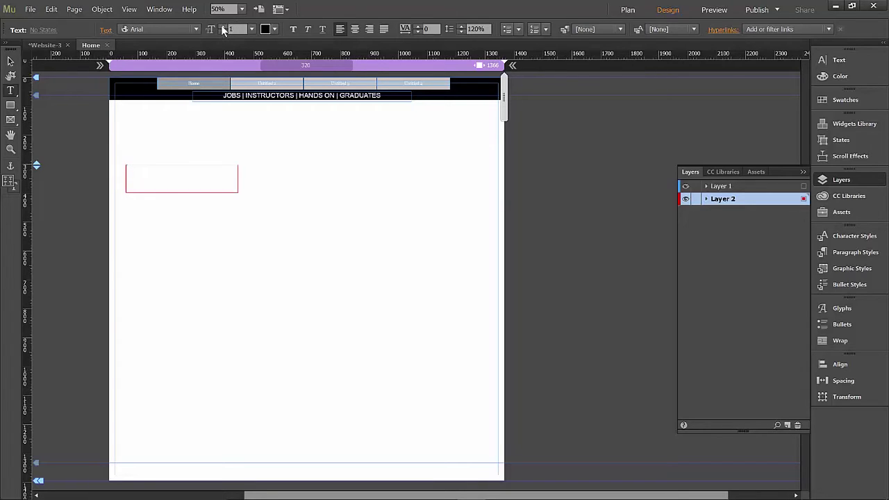
text(8)
key(Return)
Stretch the JOBS frame across the page to 1253 px and fill it tan.
click(11, 62)
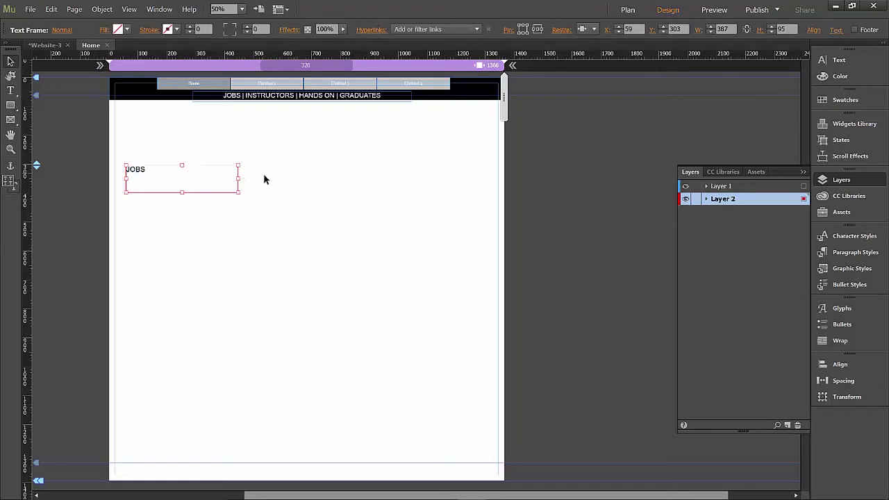
drag(237, 178, 489, 178)
click(125, 29)
click(143, 182)
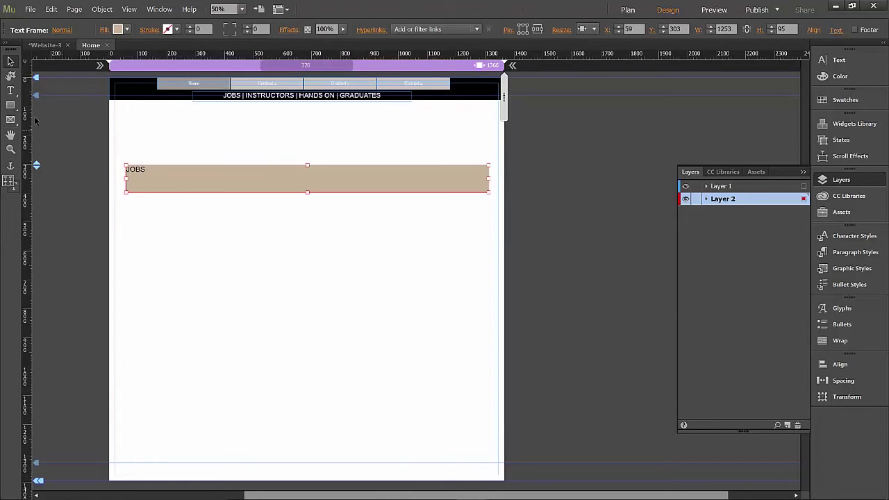
Colour the JOBS text white and enlarge it.
click(10, 92)
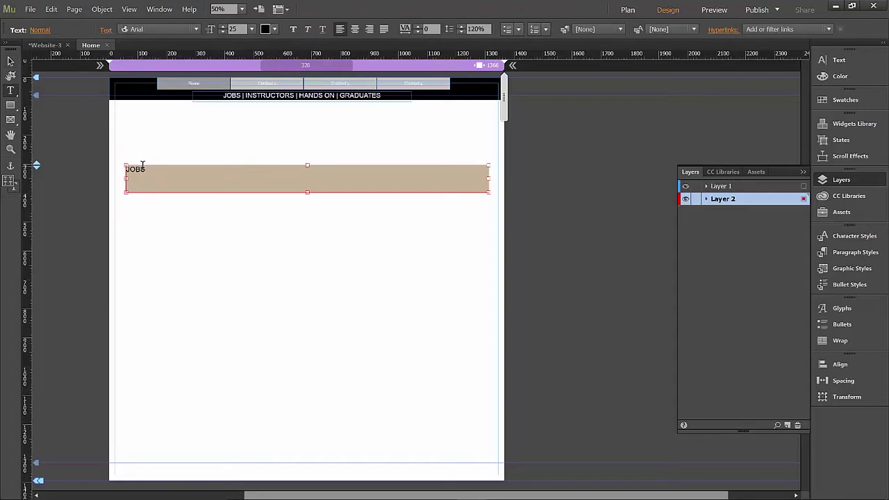
drag(145, 168, 84, 172)
click(275, 30)
click(420, 46)
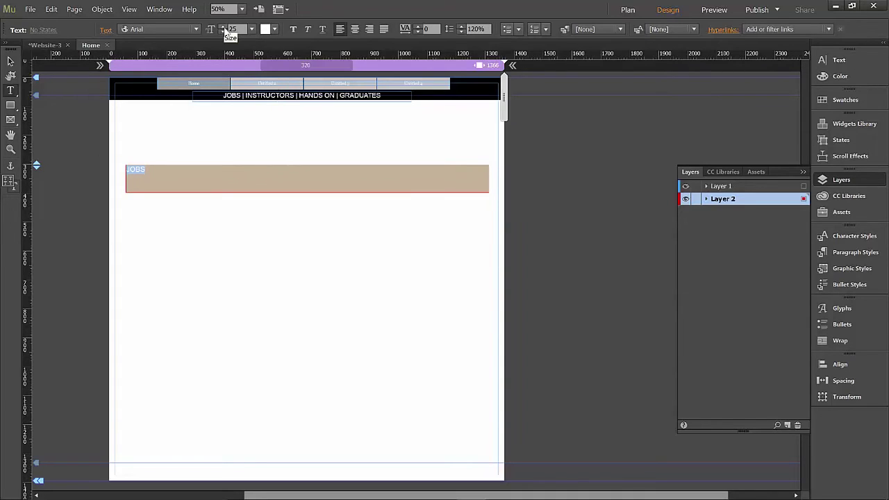
drag(223, 29, 224, 29)
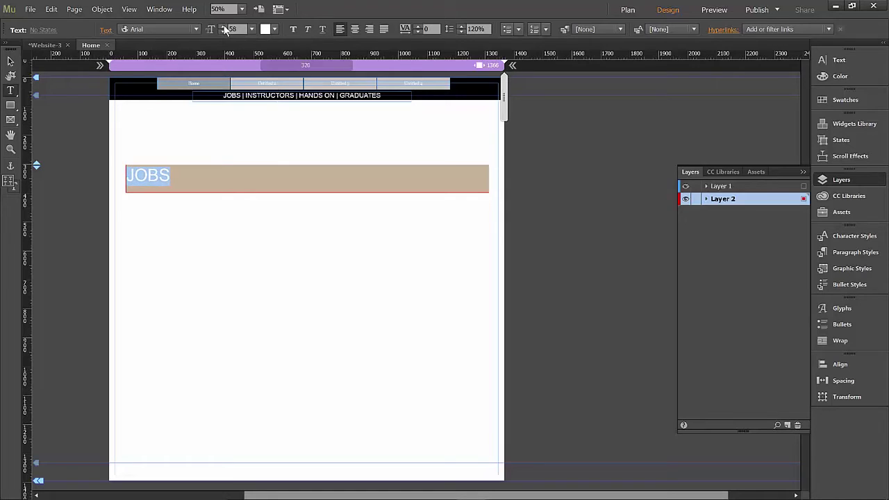
click(11, 61)
click(231, 204)
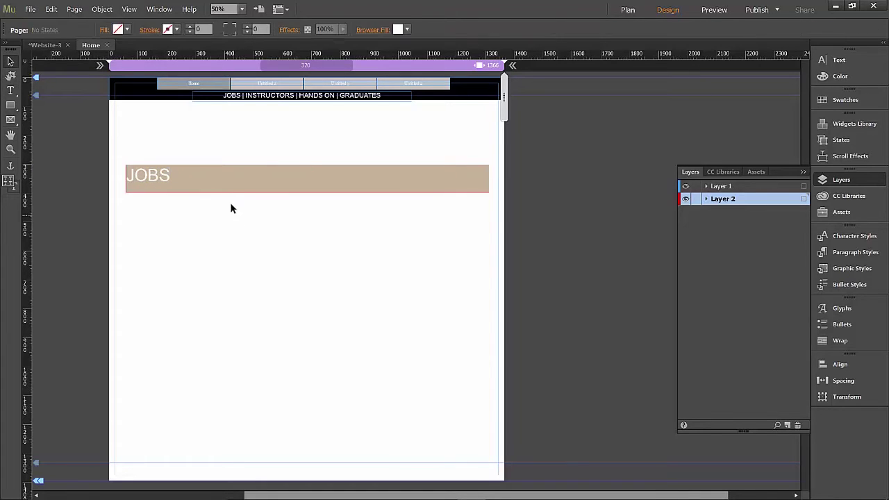
Reposition the JOBS bar and zoom out to 25% to see the whole page.
click(233, 187)
drag(231, 186, 248, 370)
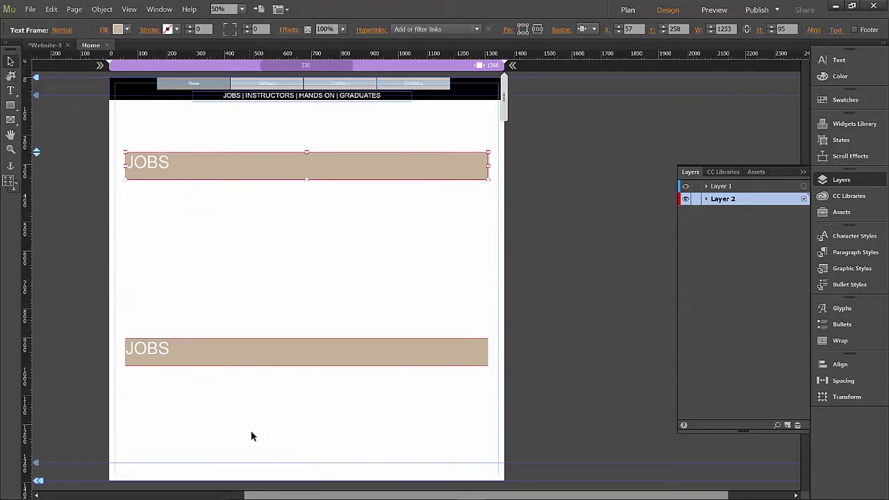
click(555, 323)
key(ctrl+minus)
key(ctrl+minus)
key(ctrl+minus)
key(ctrl+minus)
key(ctrl+equal)
key(ctrl+equal)
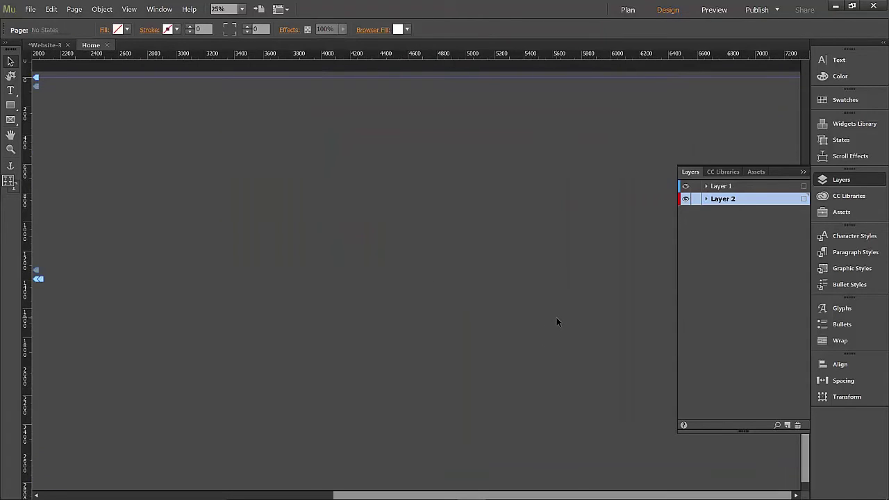
key(ctrl+minus)
key(ctrl+minus)
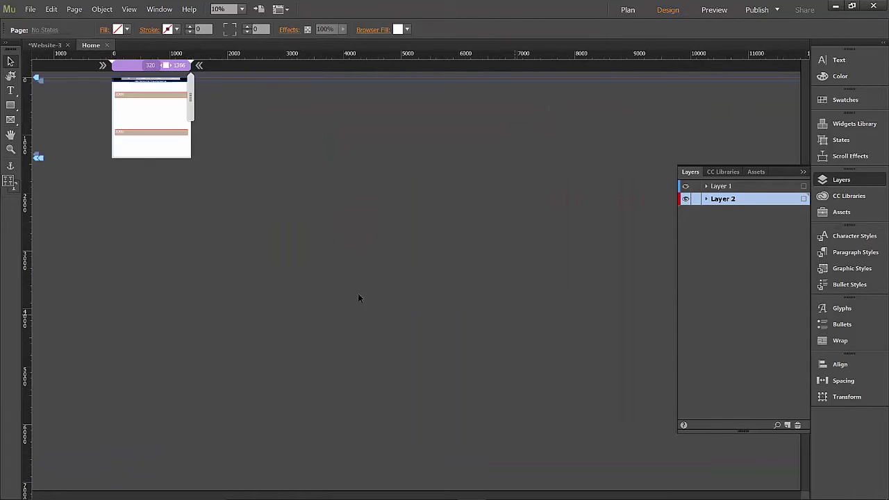
double_click(12, 140)
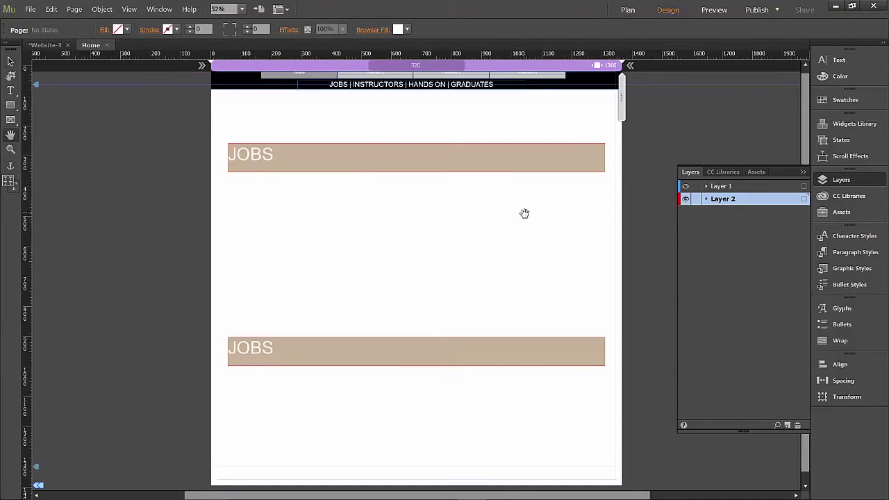
key(ctrl+minus)
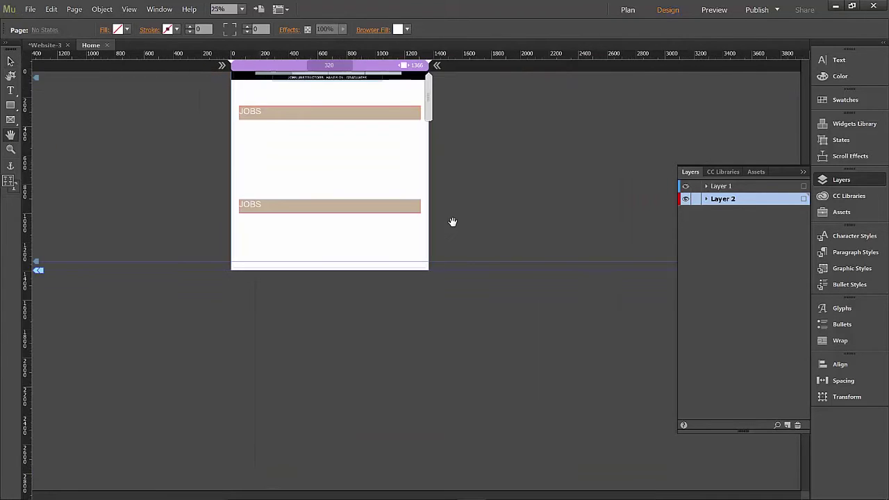
key(alt)
Extend the page bottom to 2837 px and Alt-drag copies of the JOBS bar down the page.
drag(38, 269, 38, 479)
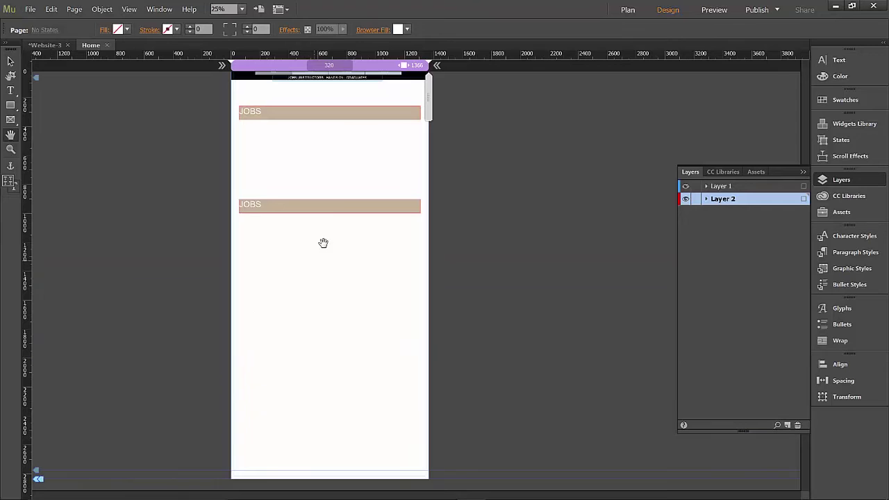
click(12, 62)
drag(323, 208, 351, 421)
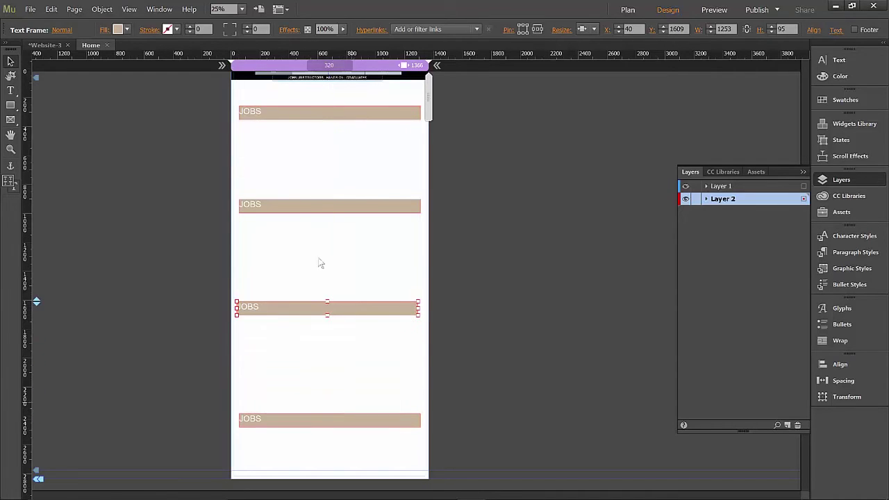
Draw a small 435 × 113 px text frame near the page bottom below the fourth JOBS bar.
click(10, 90)
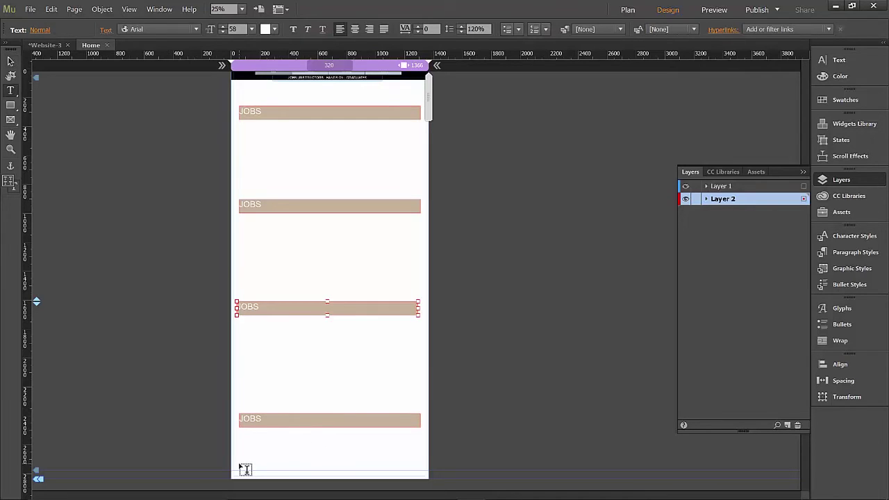
drag(238, 467, 302, 455)
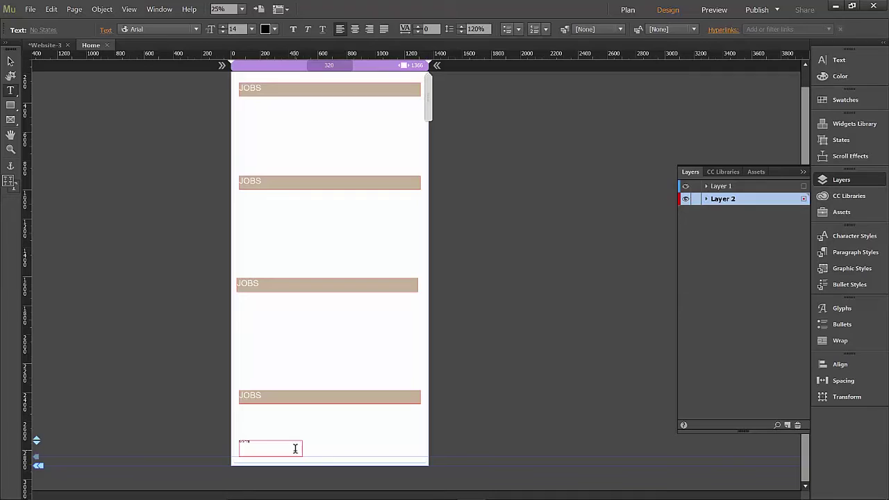
click(10, 61)
scroll(542, 270, up, 1)
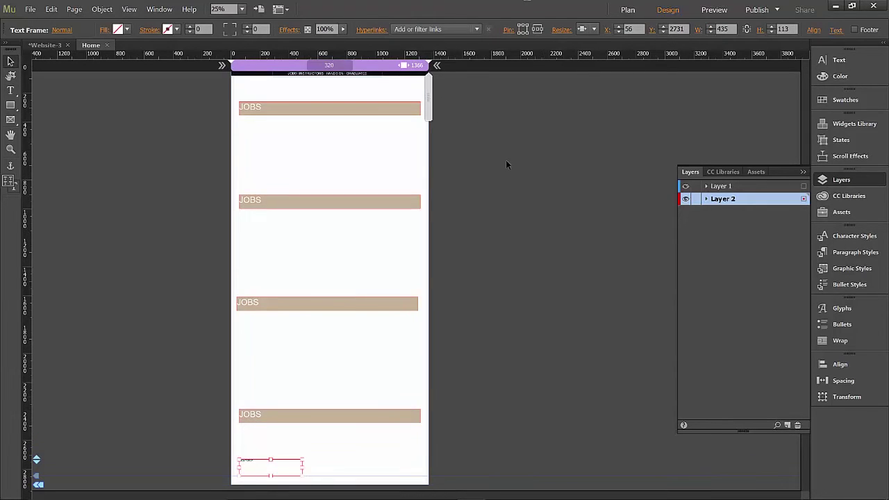
click(524, 117)
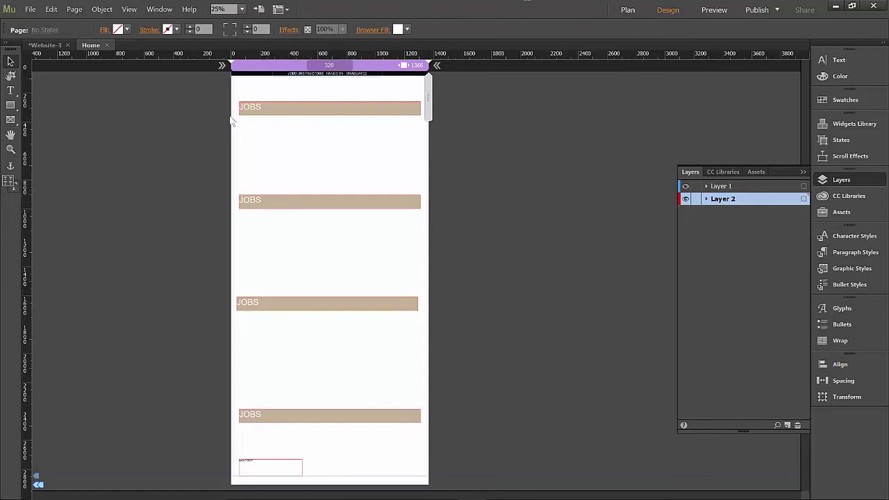
click(276, 111)
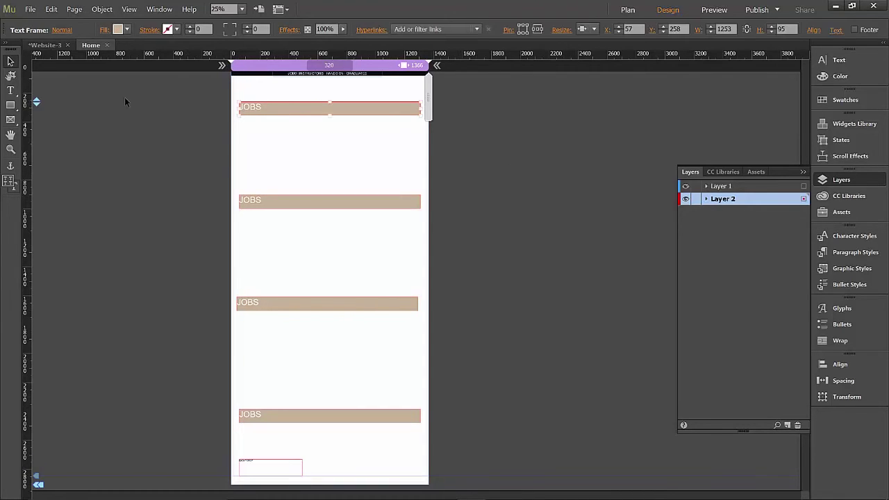
Place anchors named JOBS and INSTRUCTORS beside the first two tan bars.
click(240, 101)
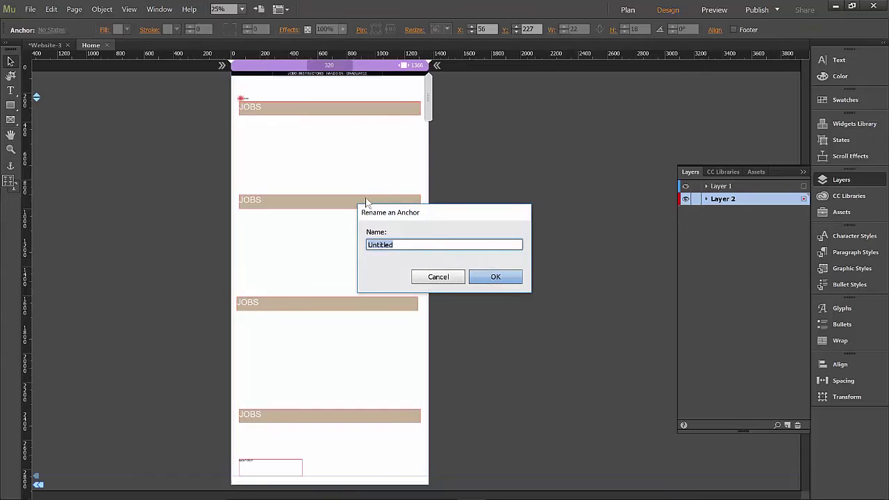
text(JOBS)
key(Return)
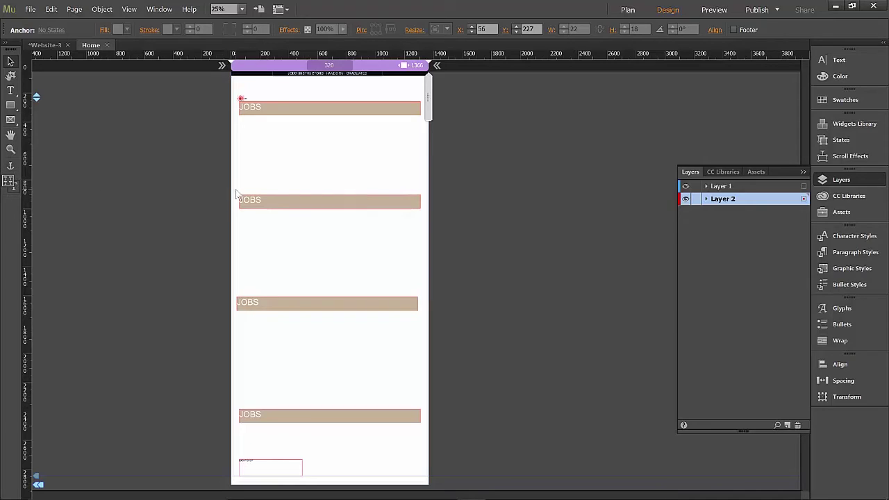
drag(241, 197, 240, 193)
text(INSTRUCTORS)
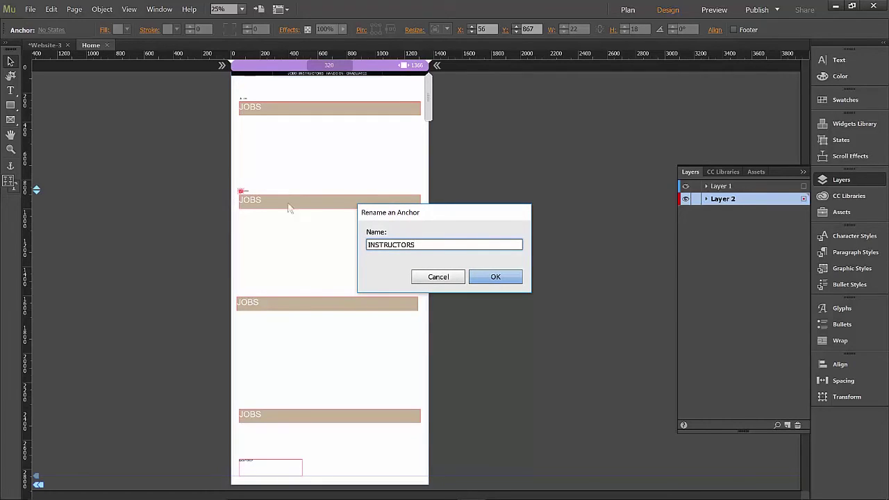
click(497, 277)
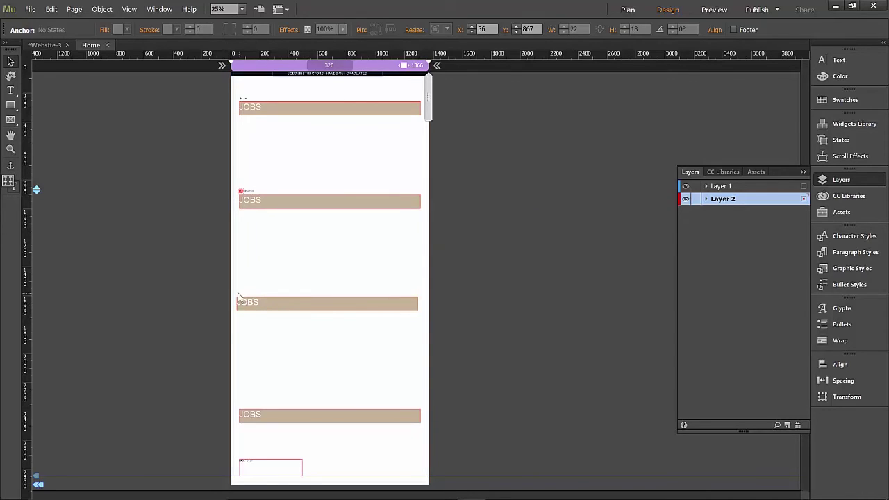
Add a HANDS-ON anchor beside the third bar, replacing the invalid space with a hyphen.
click(237, 298)
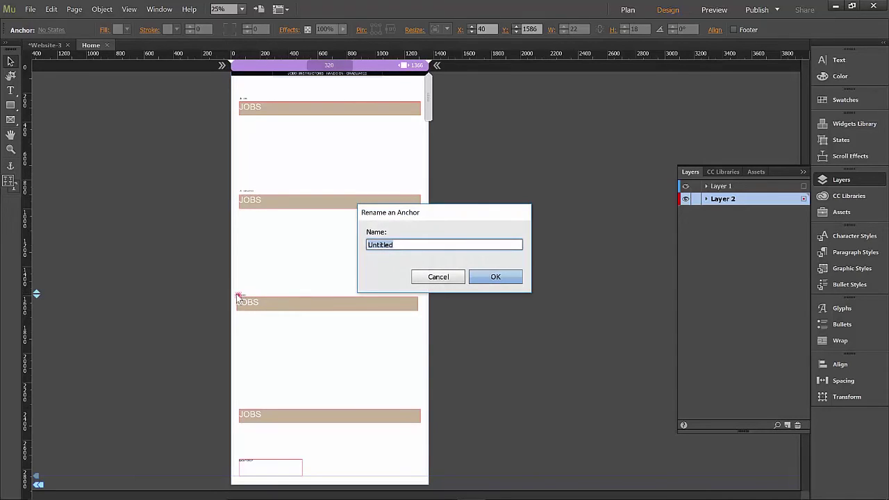
text(HANDS ON)
click(495, 276)
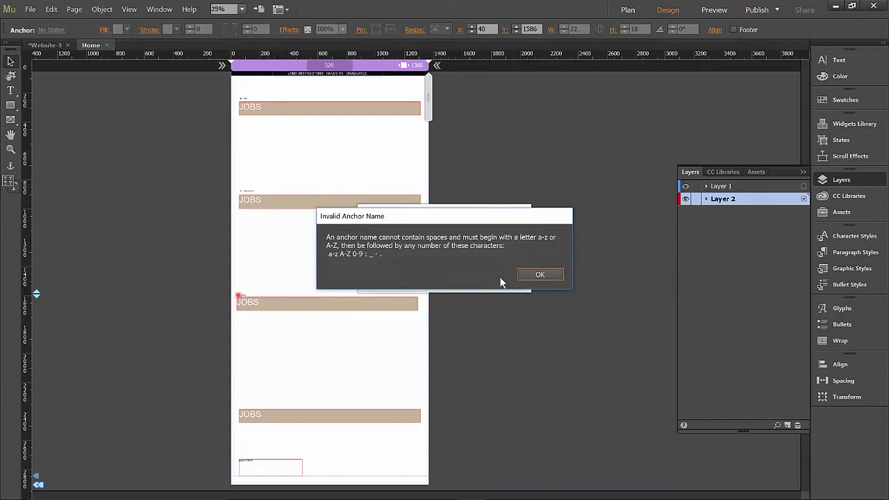
click(529, 275)
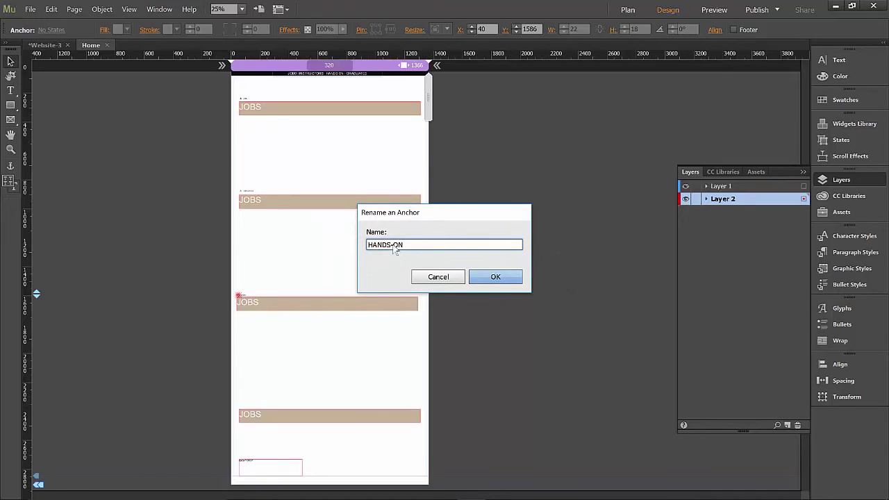
click(498, 276)
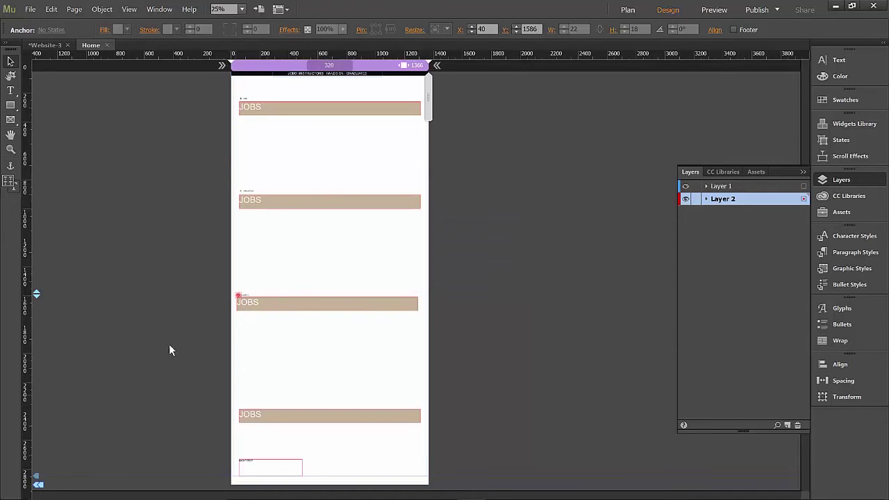
Add an anchor named GRADUATES beside the fourth tan bar.
click(11, 91)
click(242, 408)
text(GRADUATES)
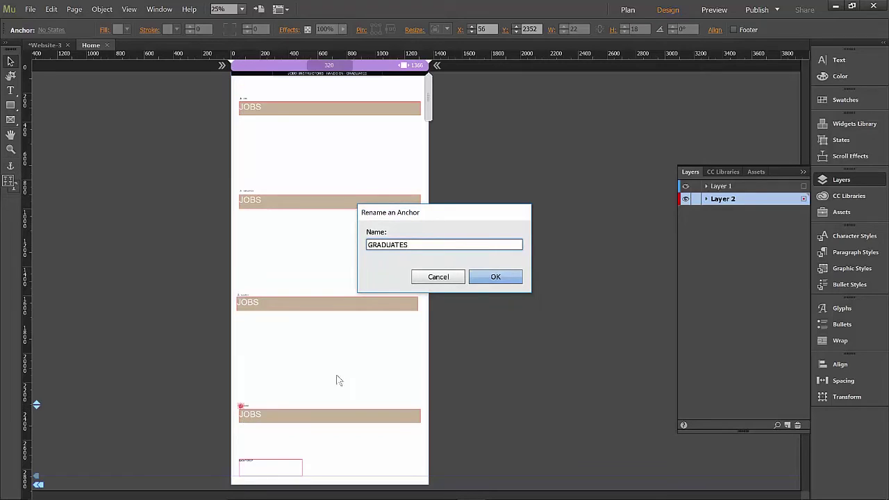
click(495, 277)
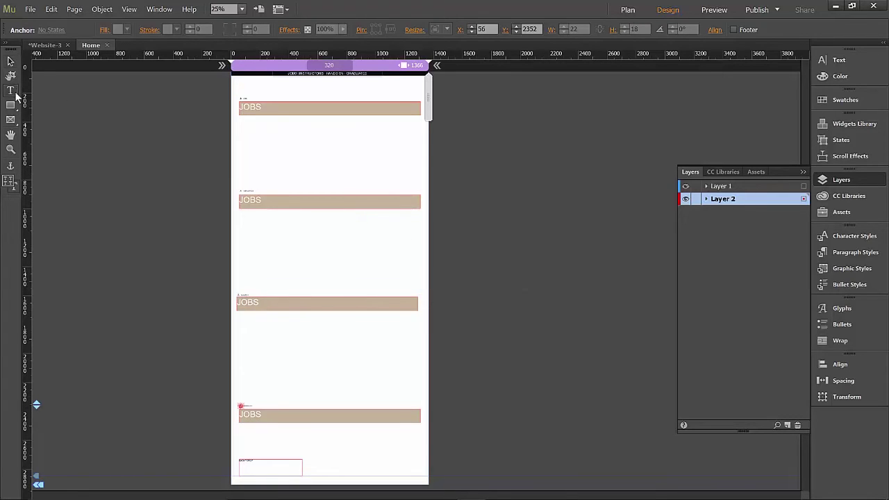
Retype the three lower JOBS bar labels as INSTRUCTORS, HANDS ON and GRADUATES.
double_click(262, 200)
key(BackSpace)
text(IN)
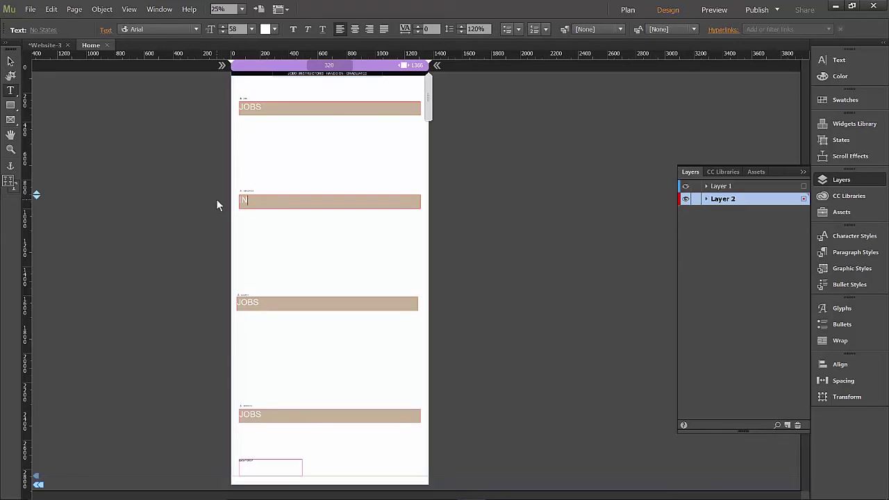
text(STRUCTORS)
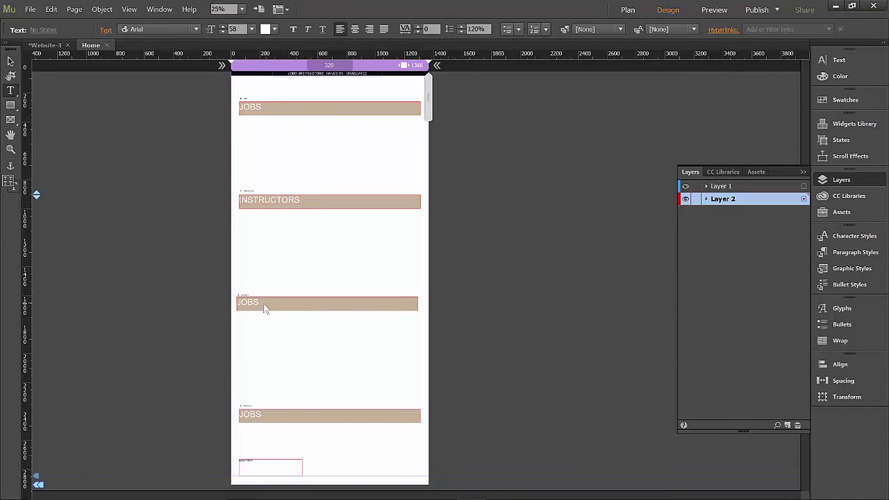
double_click(248, 304)
key(BackSpace)
text(HANDS ON)
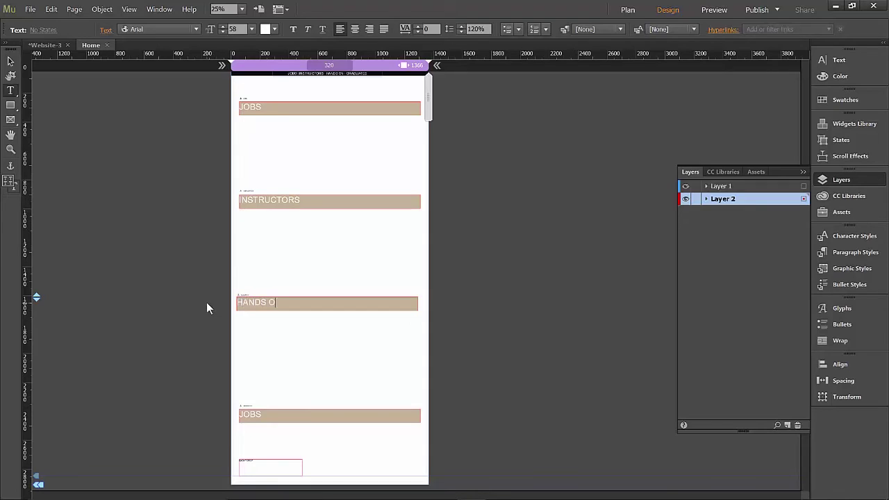
double_click(251, 416)
text(GRADUATES)
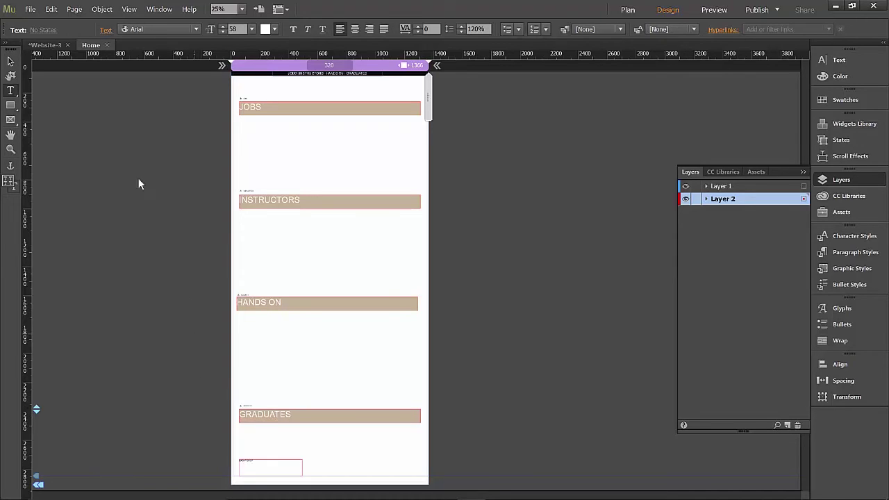
click(11, 63)
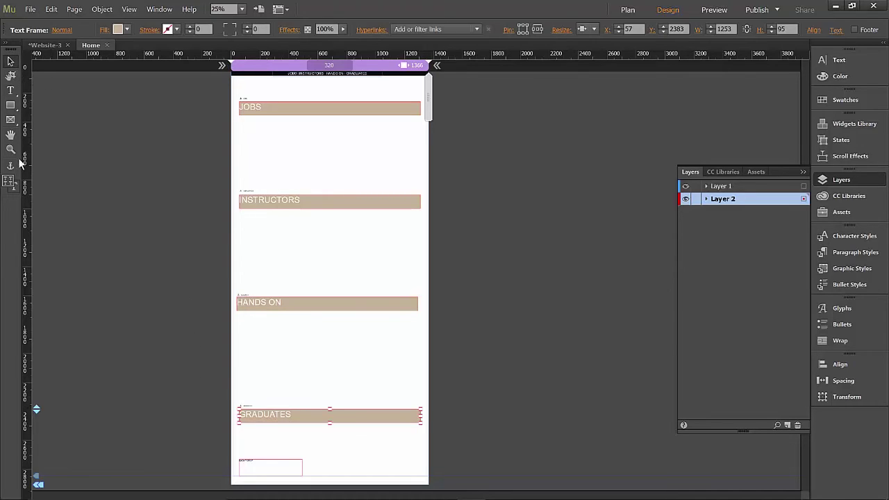
Add an anchor named TOP at the Home page's top-left corner, then return to the header.
click(237, 81)
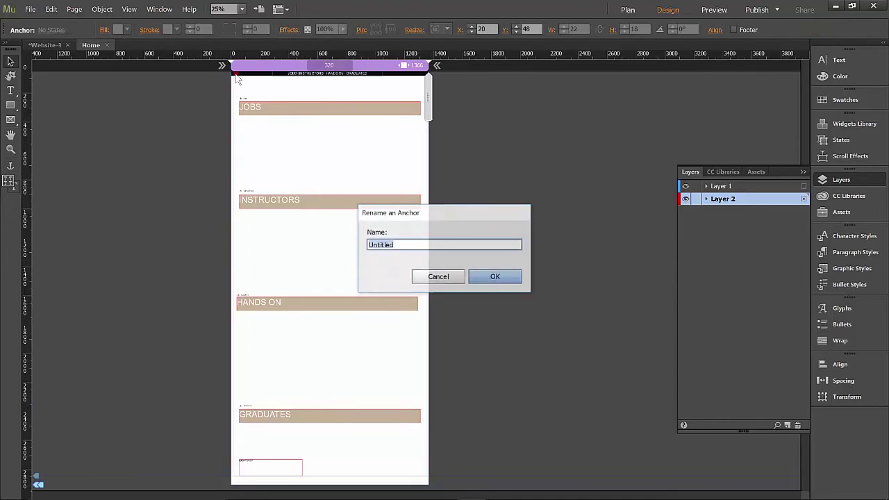
text(TOP)
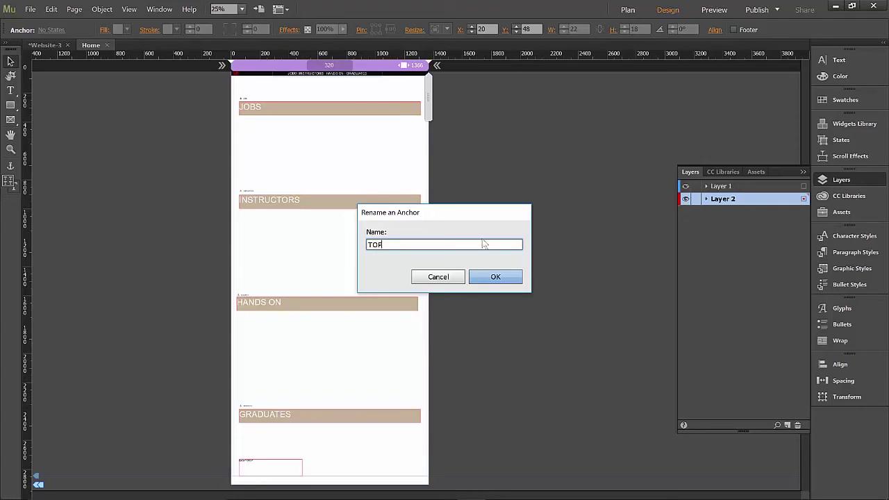
click(493, 277)
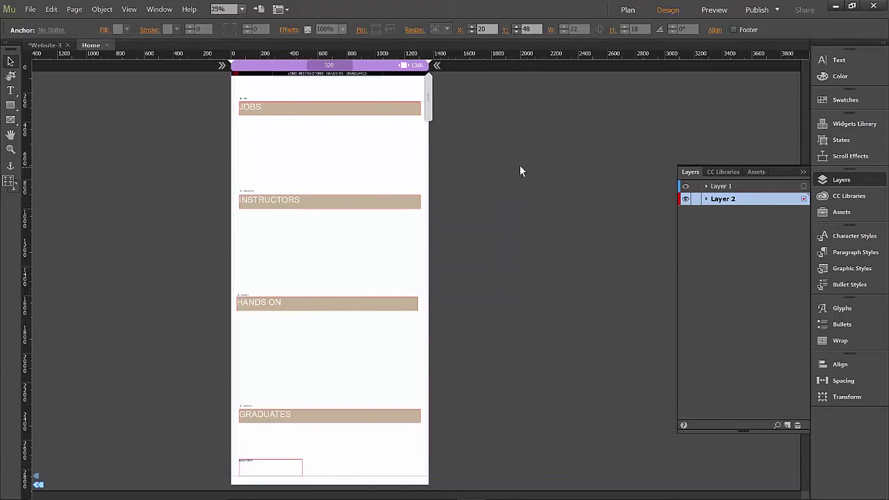
scroll(519, 171, up, 2)
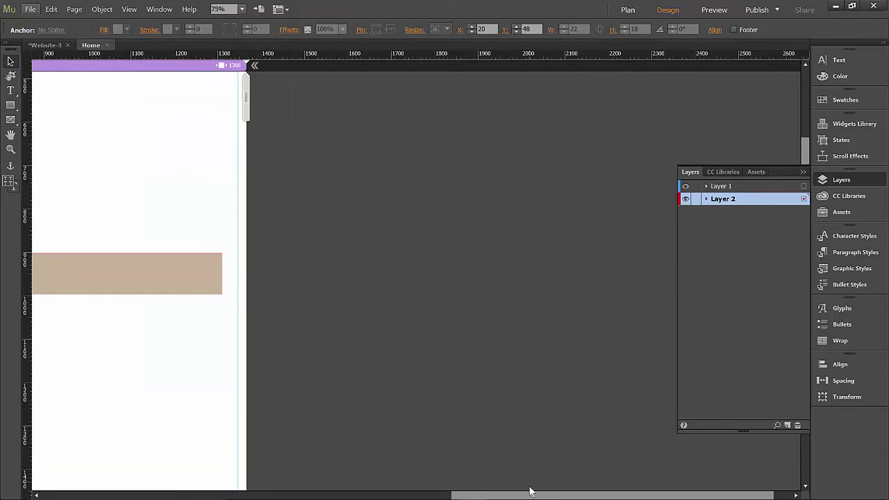
drag(529, 492, 324, 493)
scroll(417, 282, up, 4)
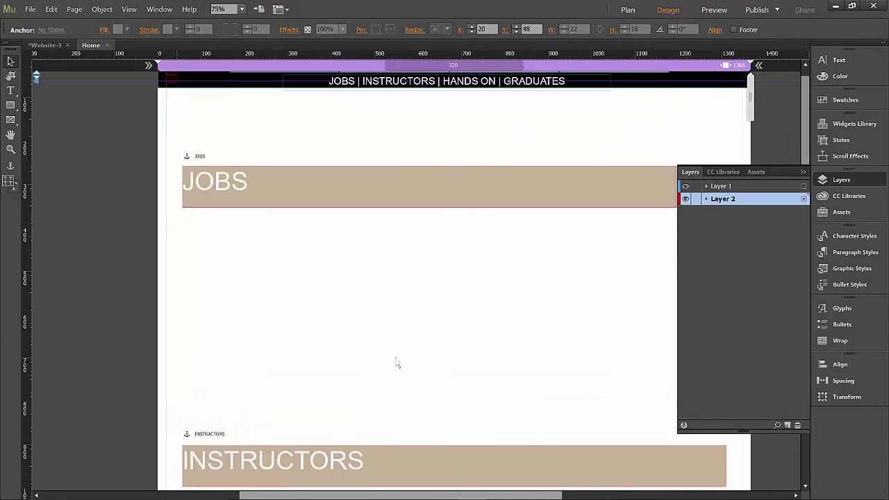
scroll(396, 362, up, 1)
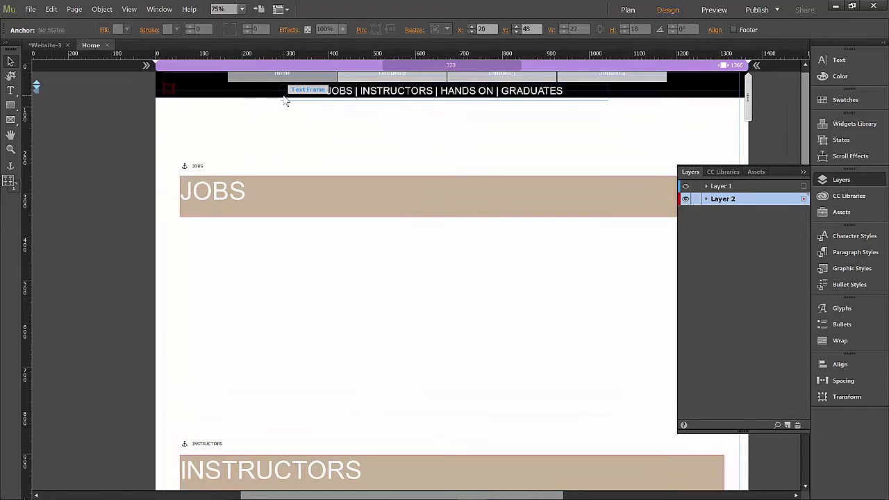
Link the header words JOBS and INSTRUCTORS to their matching anchors.
click(11, 91)
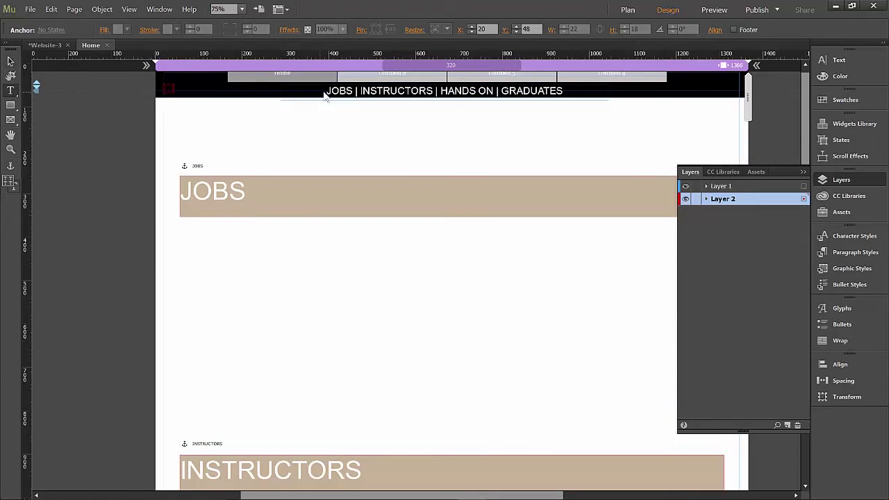
double_click(330, 93)
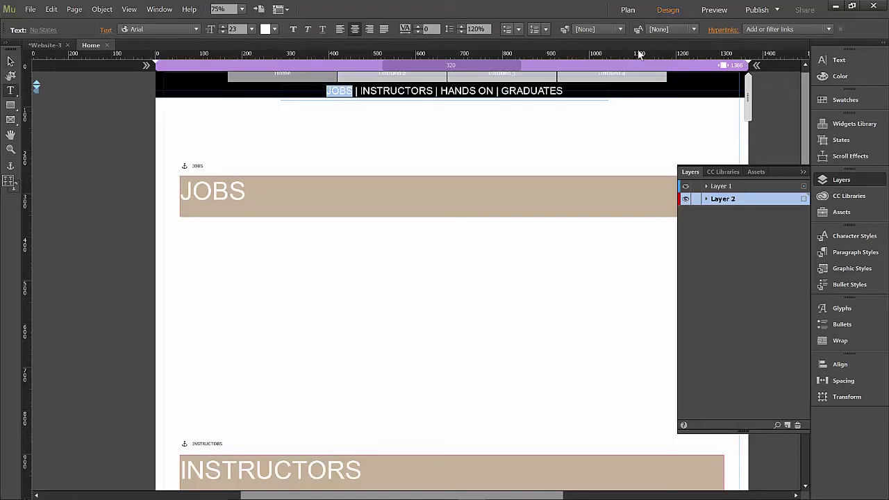
click(753, 26)
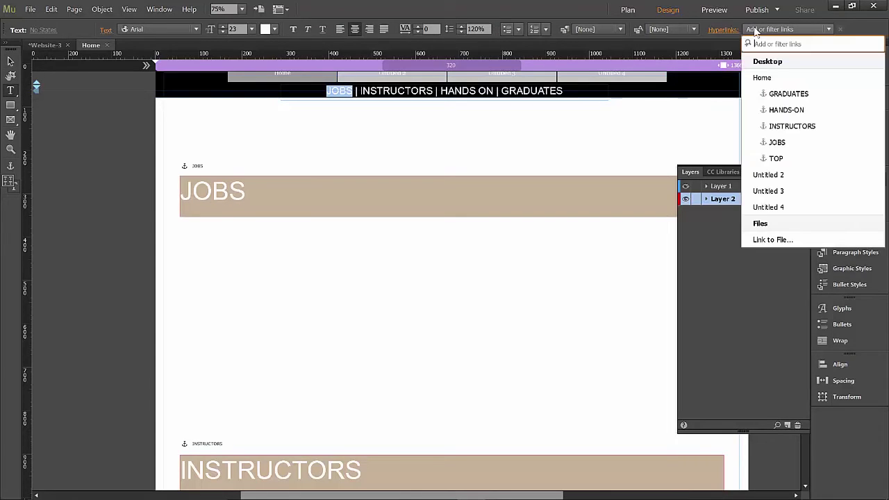
click(777, 142)
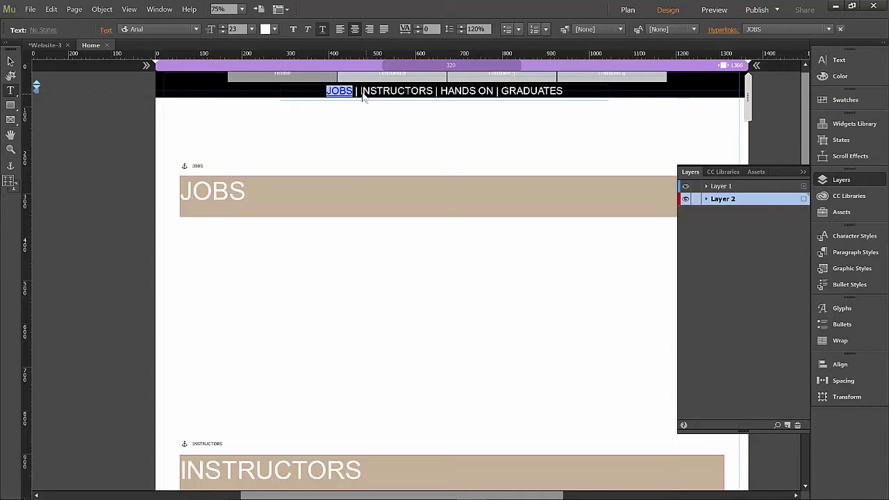
drag(360, 96, 433, 95)
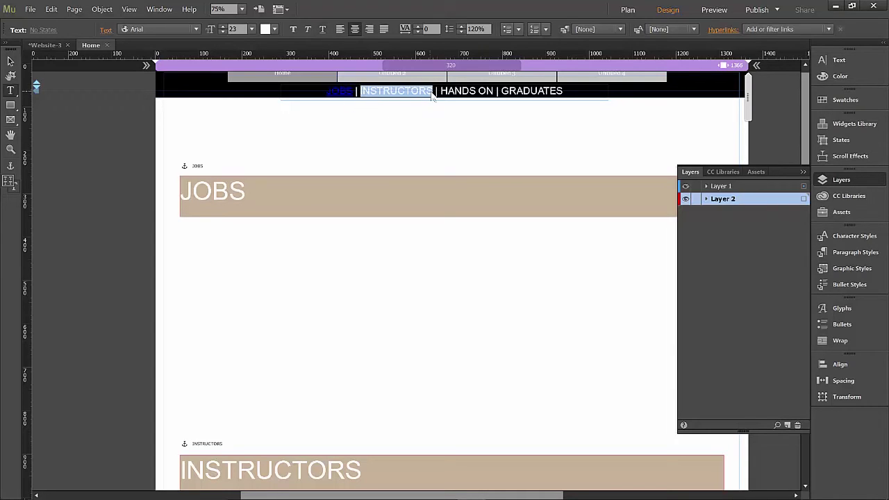
click(777, 27)
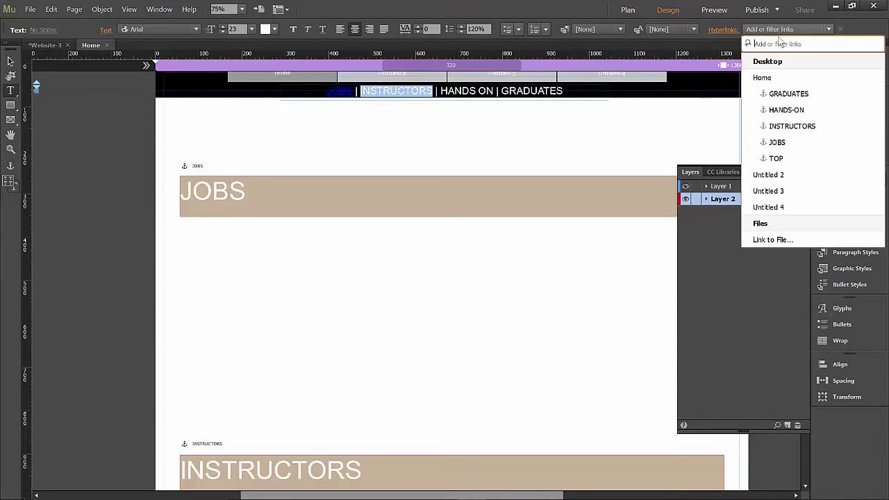
click(776, 124)
Link HANDS ON to the HANDS-ON anchor and GRADUATES to the GRADUATES anchor.
drag(440, 96, 493, 97)
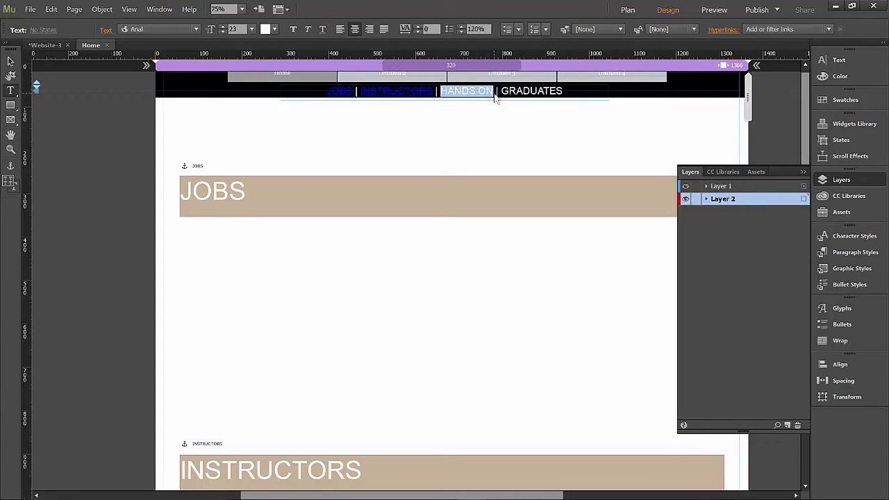
click(768, 30)
click(786, 110)
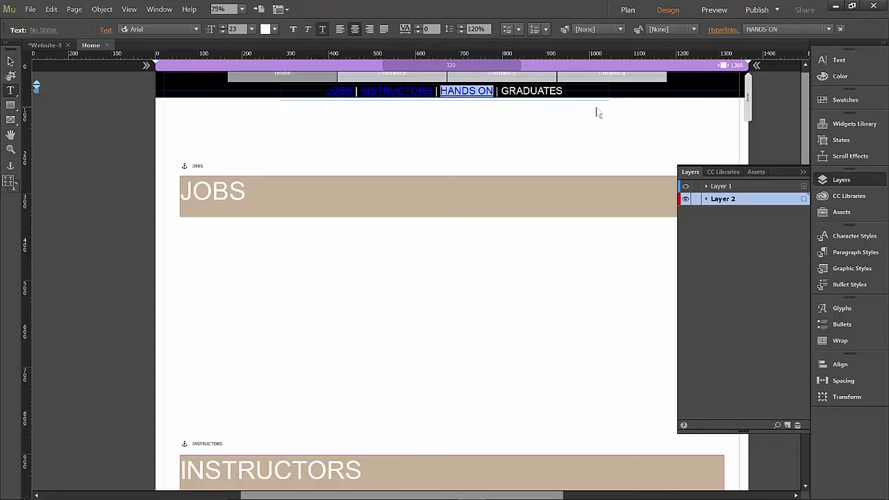
drag(503, 93, 579, 94)
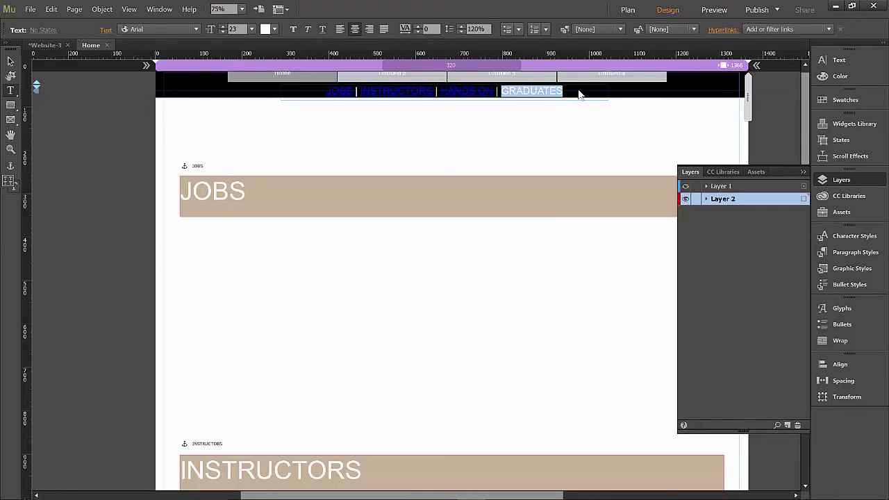
click(788, 33)
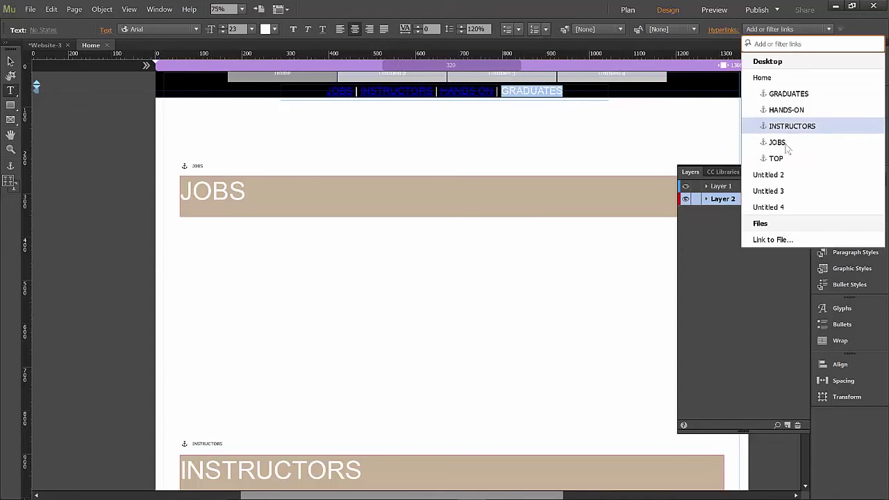
click(787, 93)
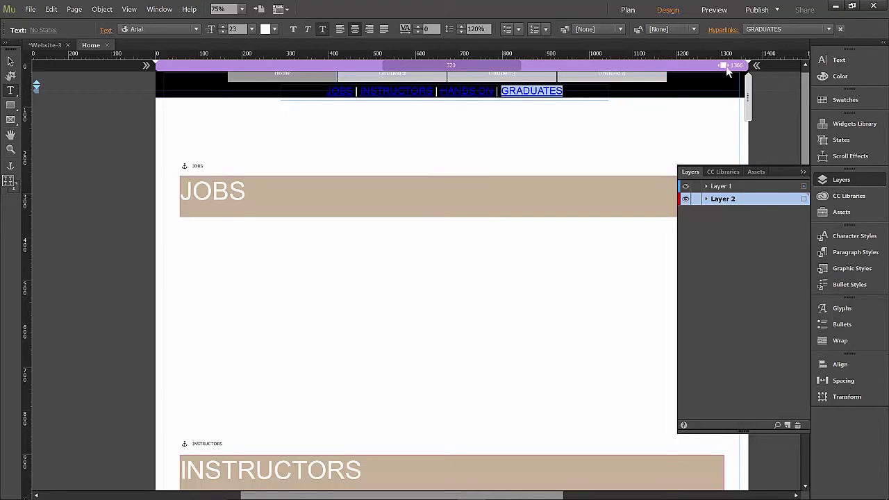
In the site's link style settings, remove underlines from Normal, Hover, Visited and Active links.
click(725, 31)
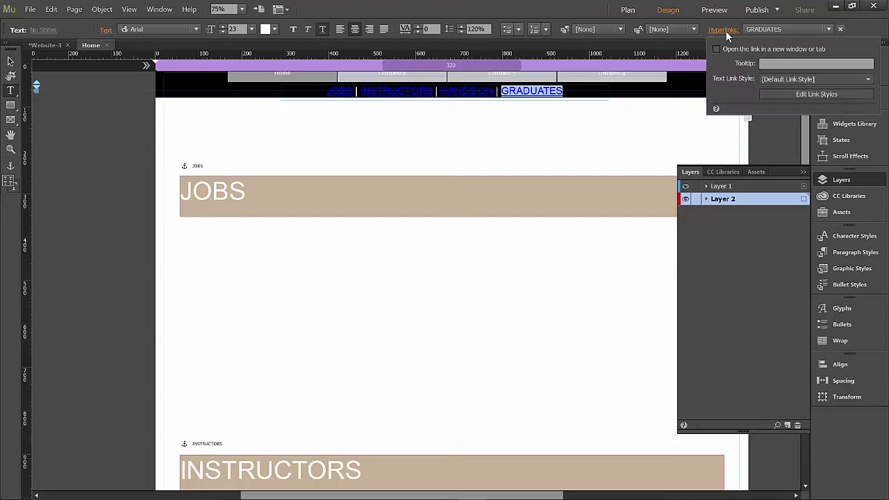
click(820, 94)
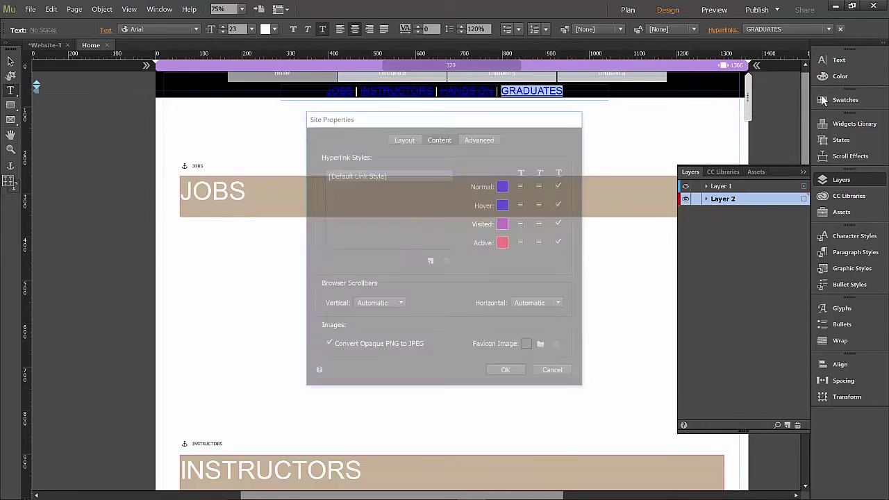
click(562, 186)
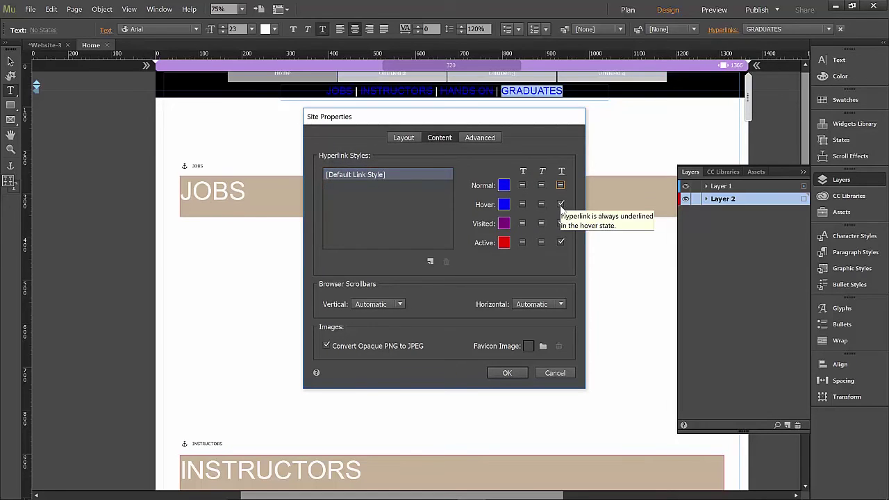
click(561, 205)
click(560, 224)
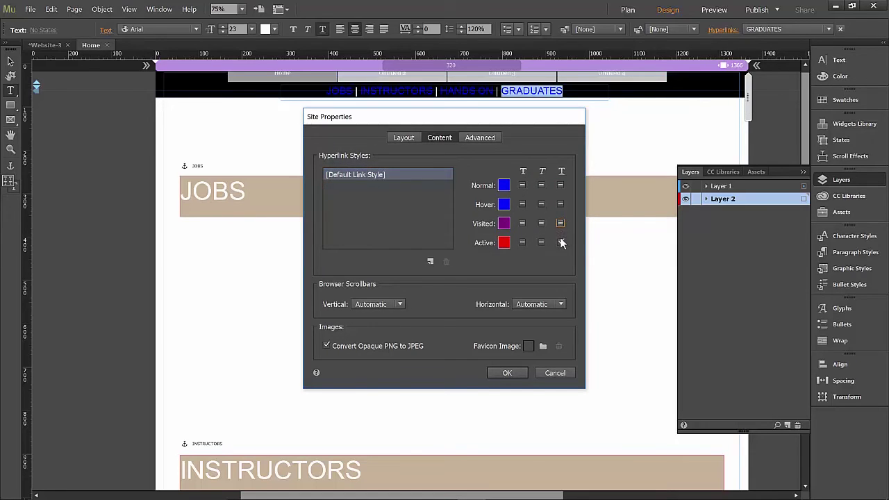
click(561, 243)
Set the Normal and Active link colours to white.
click(505, 204)
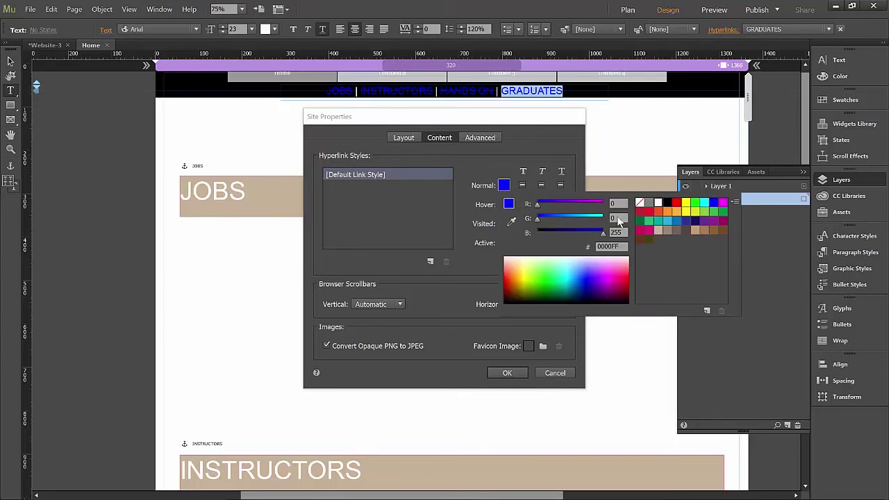
click(658, 204)
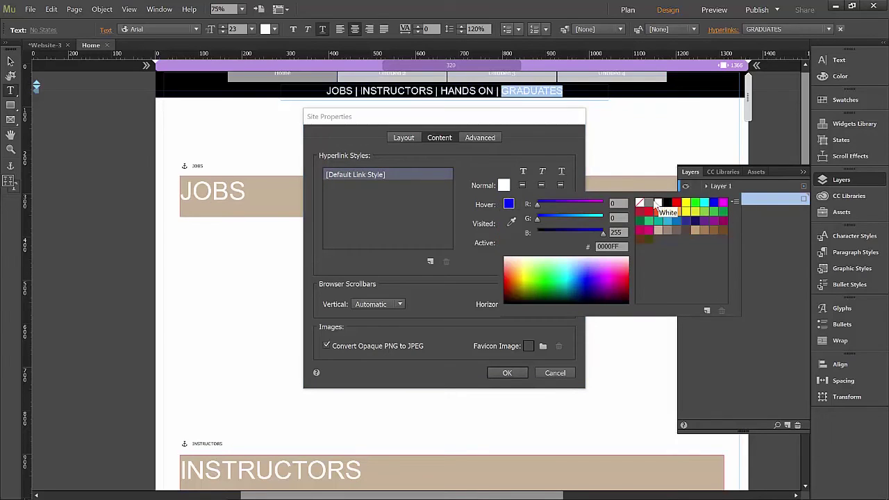
click(522, 158)
click(504, 242)
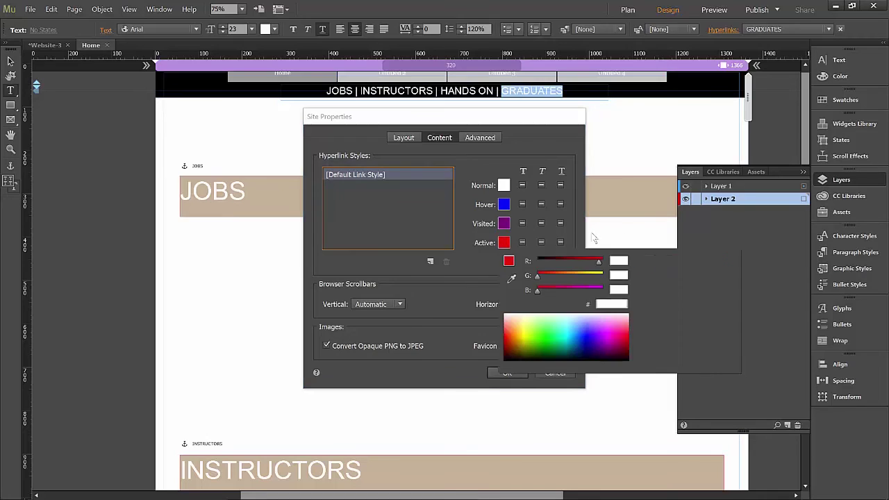
click(659, 261)
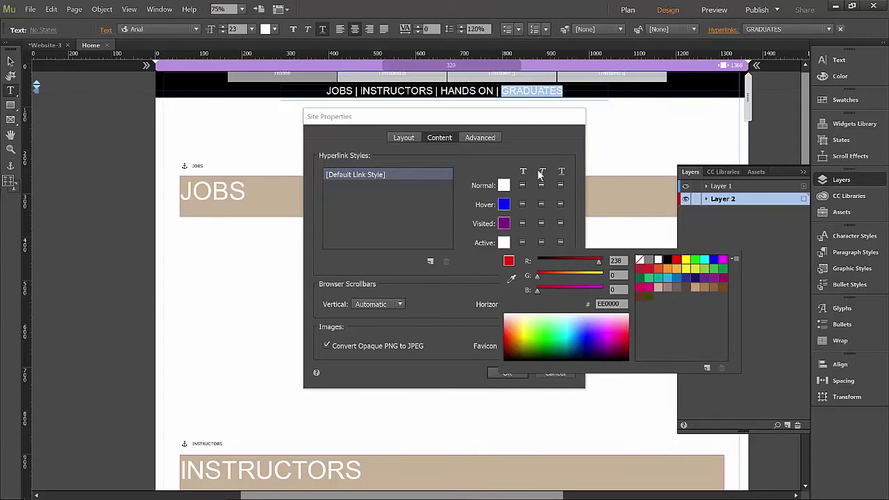
click(525, 152)
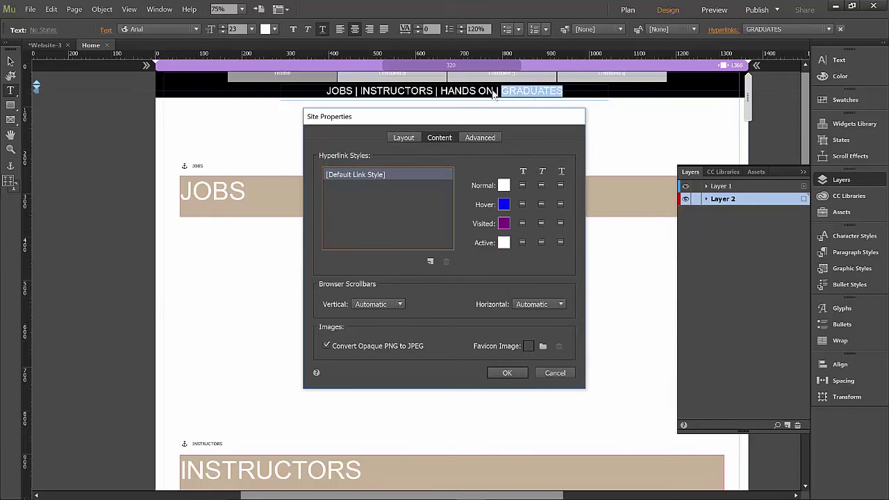
Apply the new link style and deselect the header menu text.
click(512, 372)
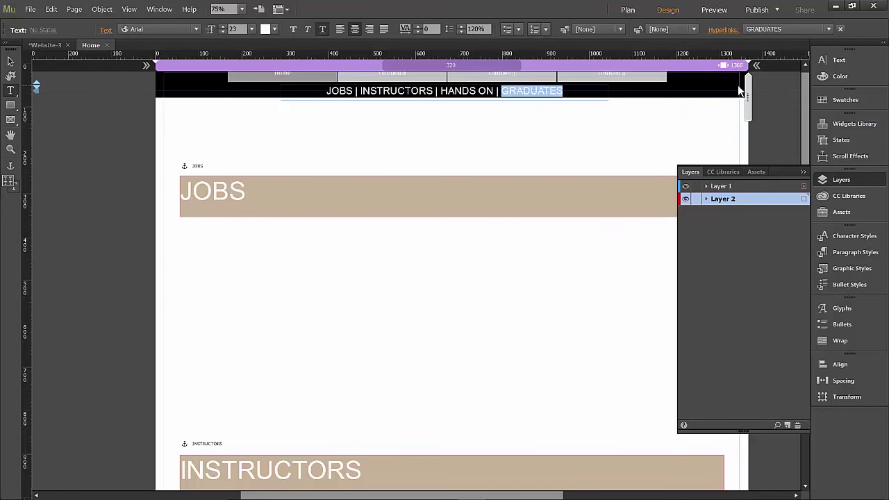
click(10, 60)
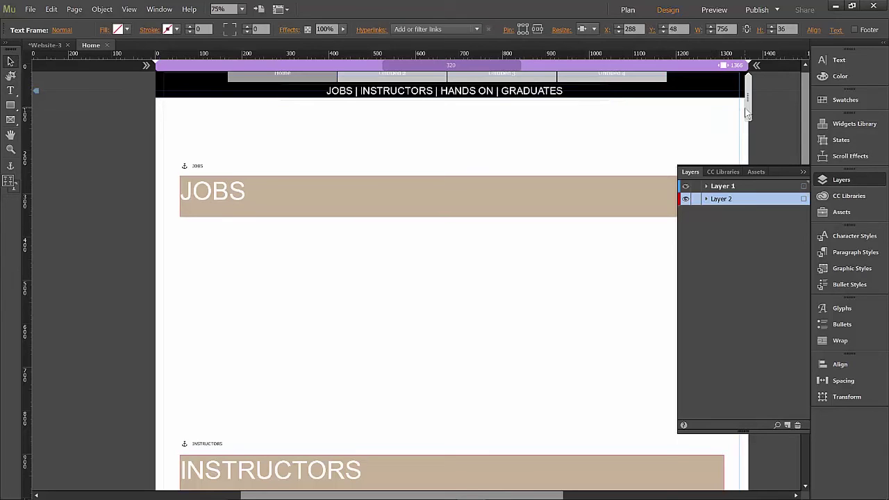
click(754, 105)
Select the BACK TO TOP text at the page bottom and bring up its Hyperlinks list.
scroll(804, 125, down, 3)
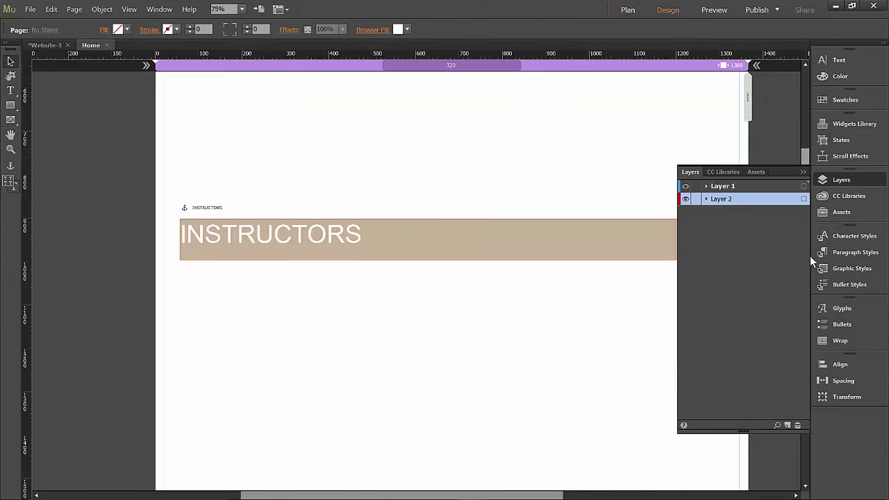
scroll(803, 292, down, 3)
click(803, 172)
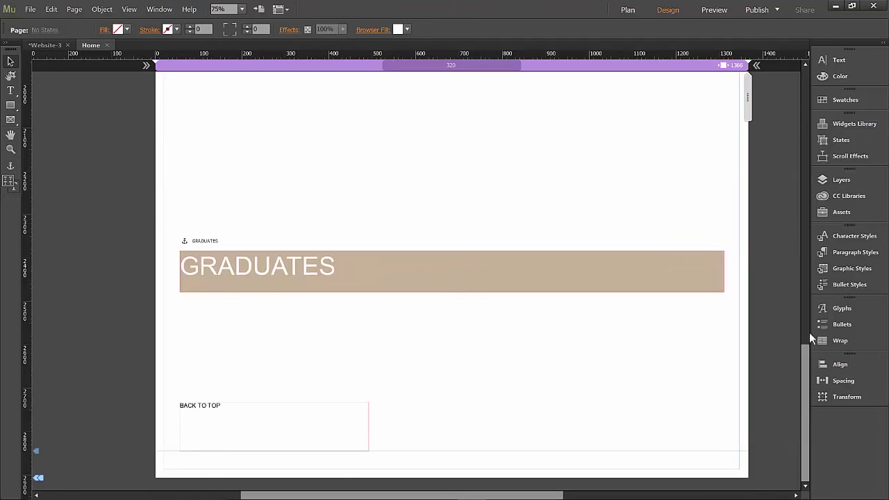
click(213, 407)
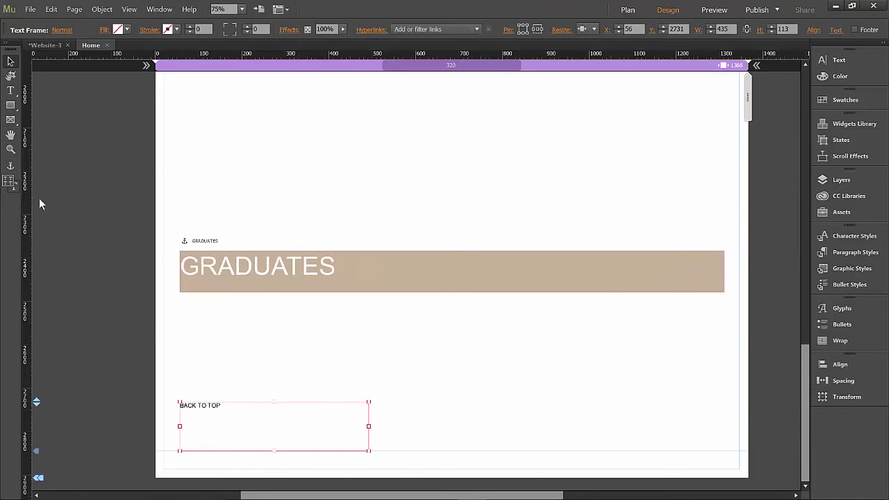
click(12, 92)
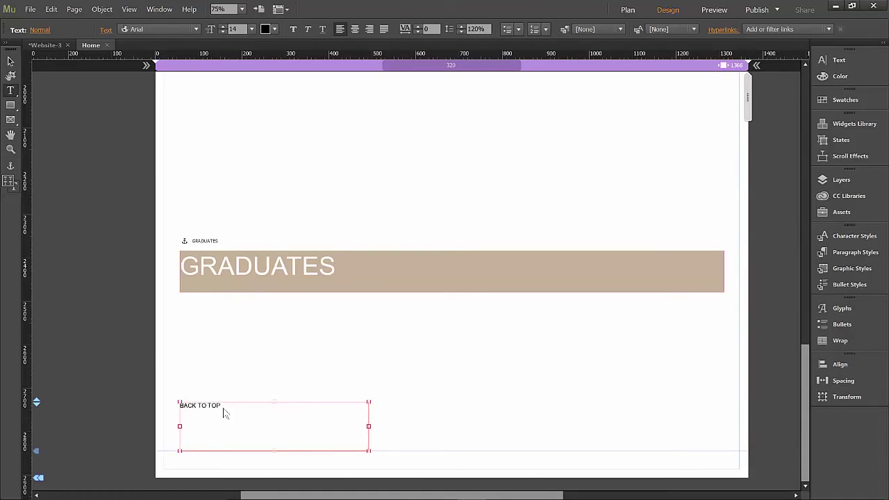
drag(224, 413, 355, 284)
click(782, 29)
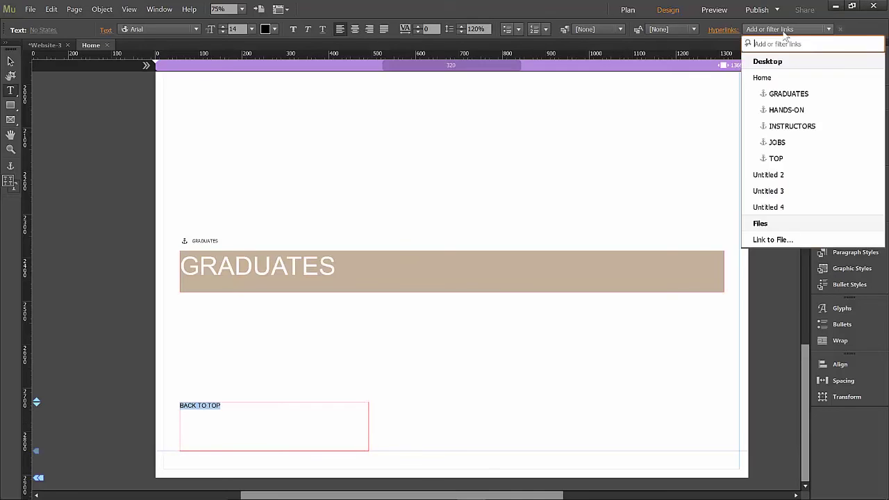
Link BACK TO TOP to the TOP anchor and select all items on Layer 1.
click(789, 161)
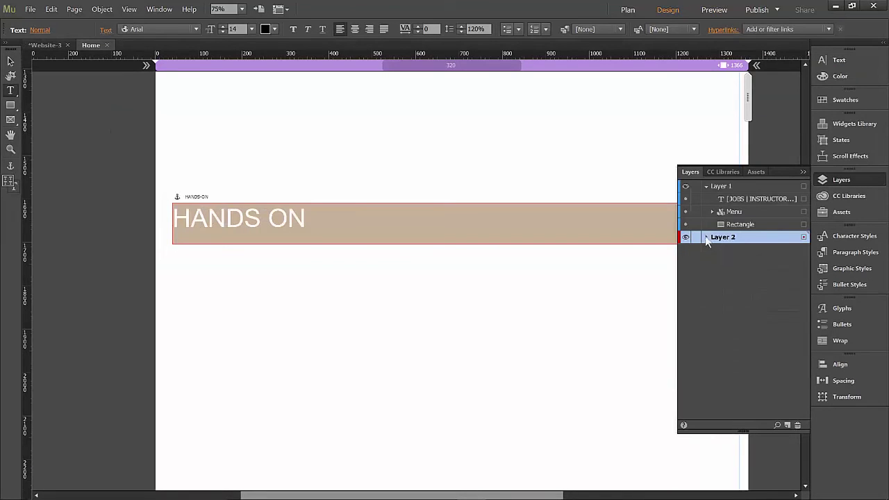
click(718, 187)
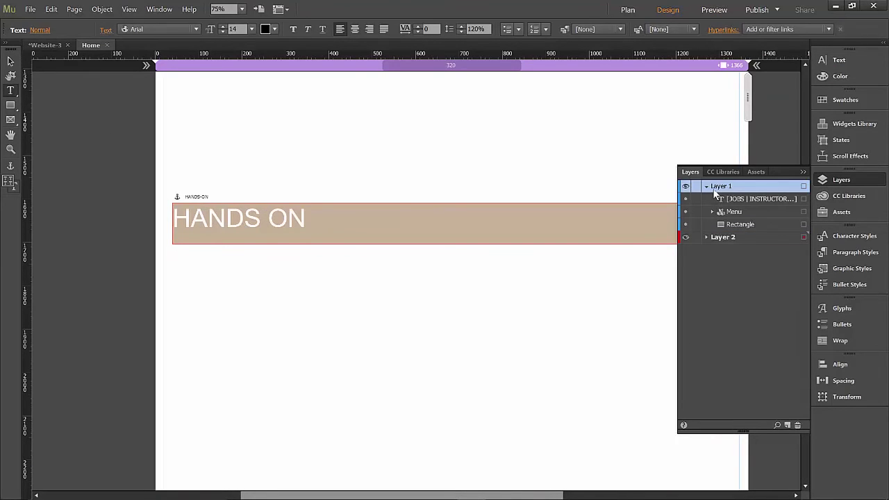
click(804, 186)
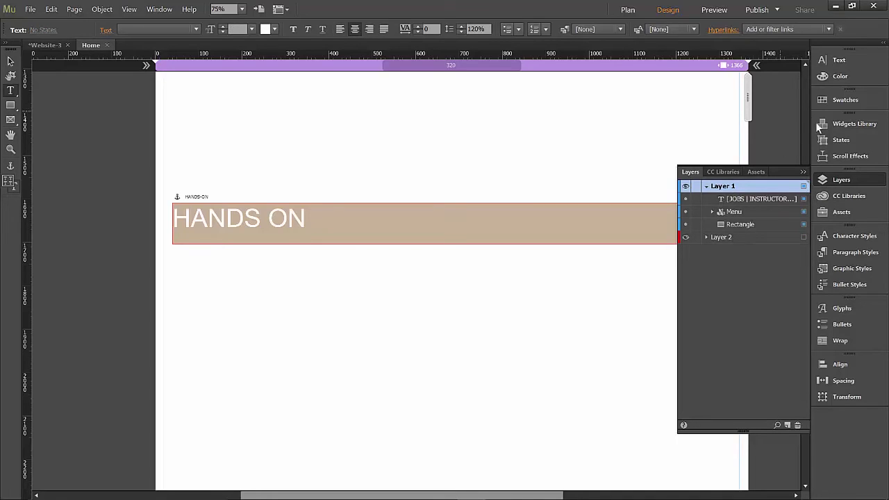
Float the Layers panel and return to the top of the Home page with the Selection tool.
drag(774, 168, 711, 187)
scroll(806, 278, up, 3)
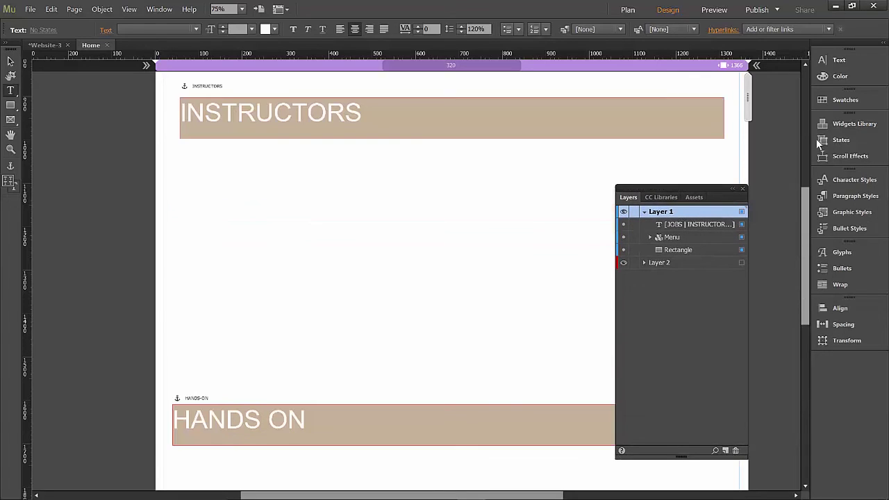
scroll(805, 73, up, 5)
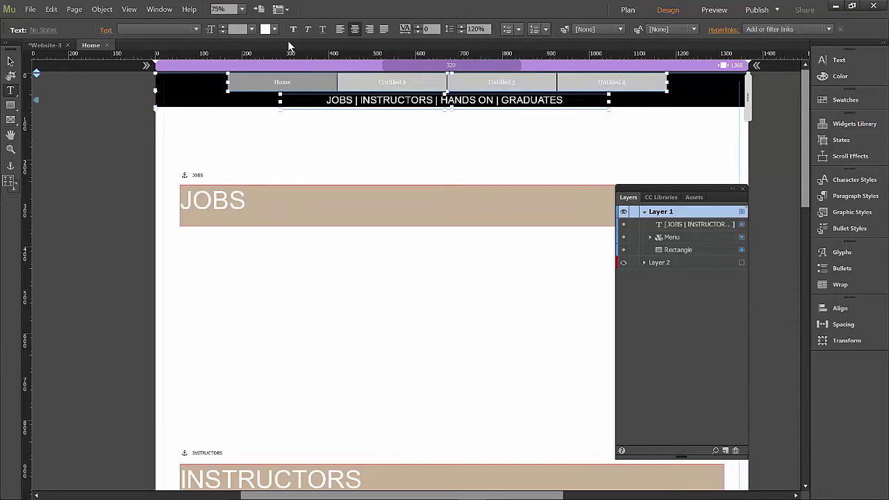
click(10, 62)
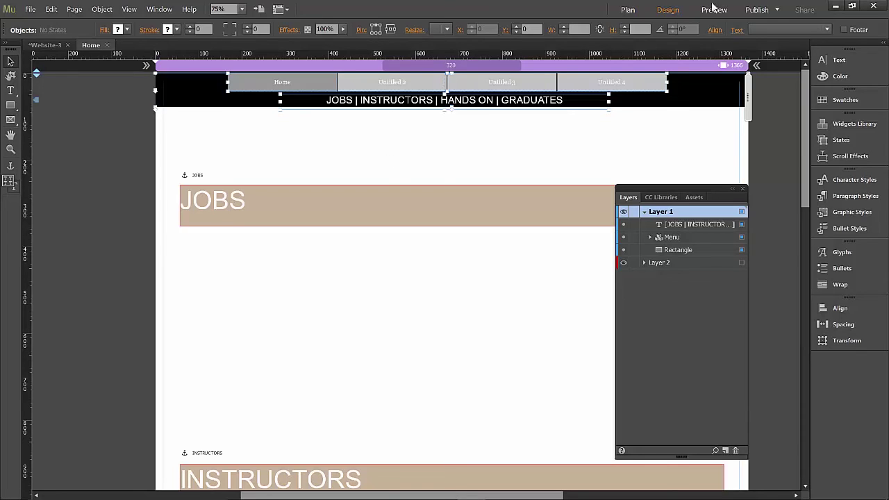
click(756, 10)
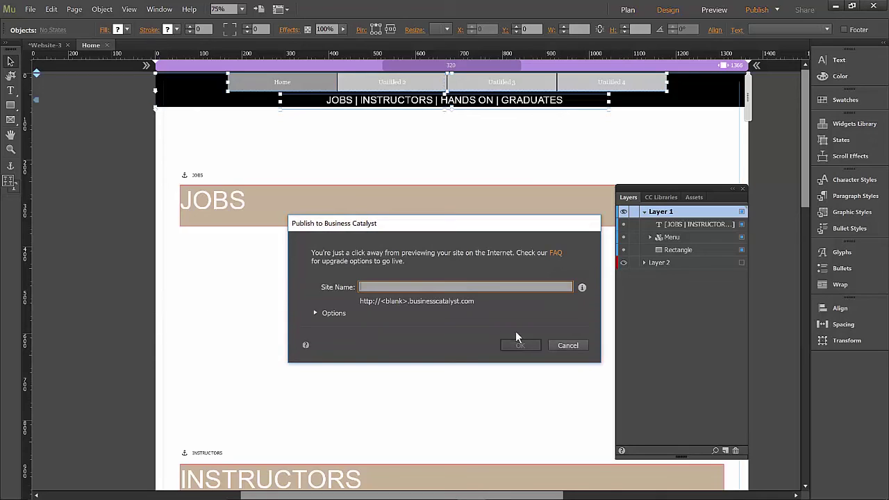
click(566, 345)
click(713, 10)
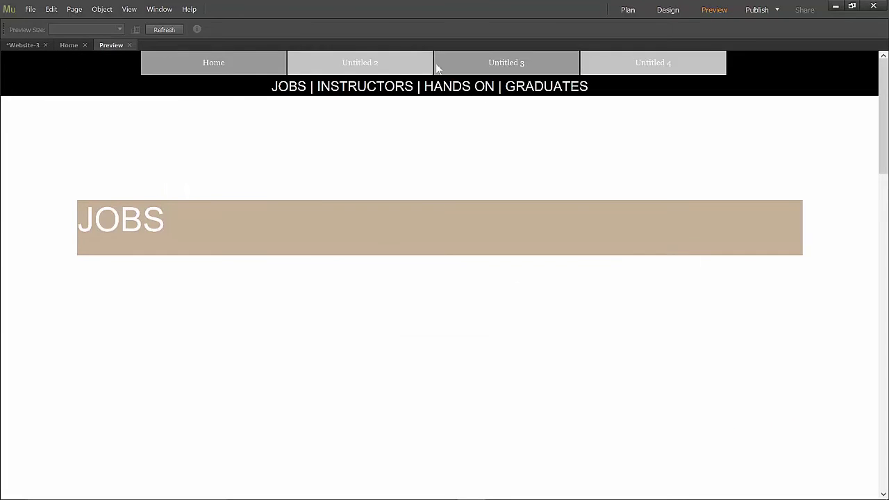
scroll(211, 170, down, 3)
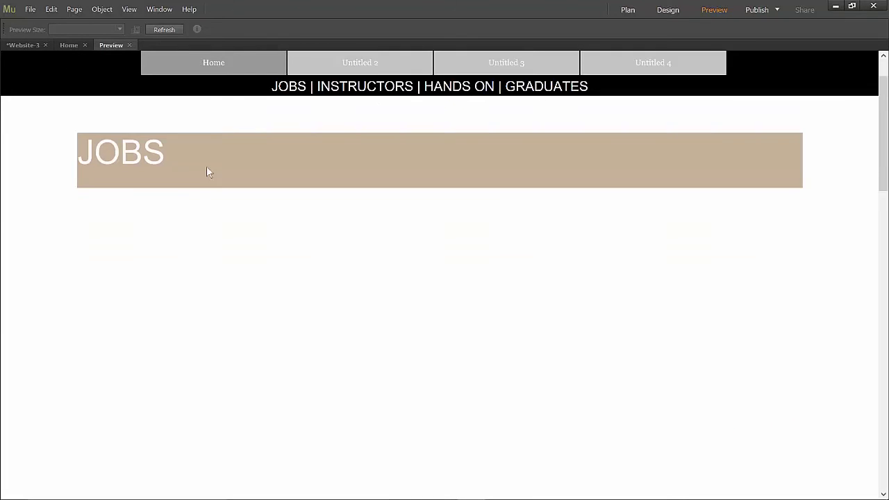
scroll(206, 172, down, 15)
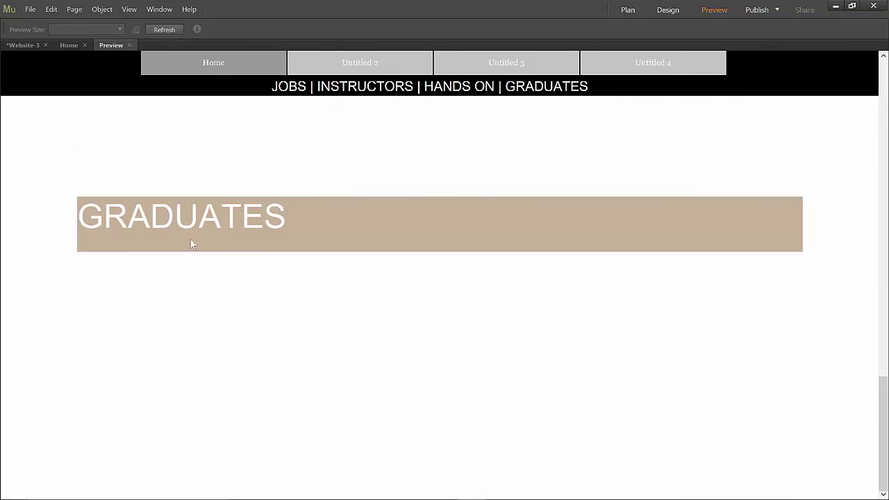
scroll(188, 252, up, 5)
scroll(188, 254, down, 5)
drag(884, 484, 865, 118)
click(297, 87)
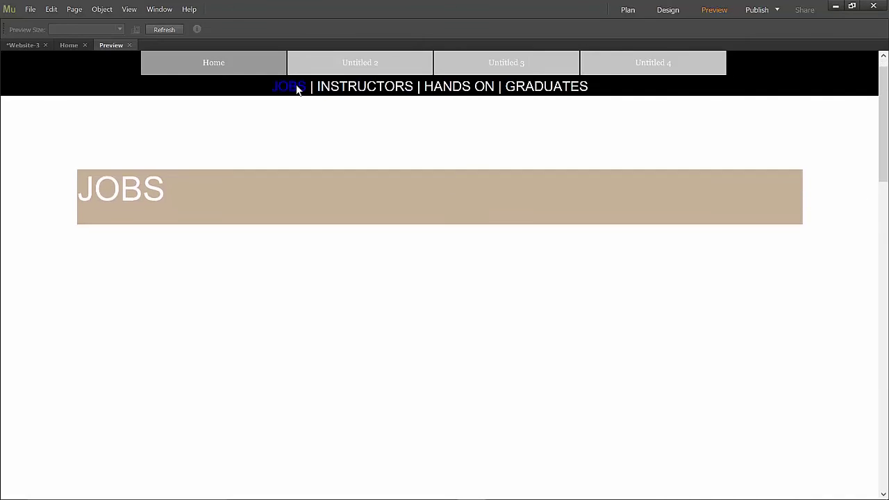
click(358, 86)
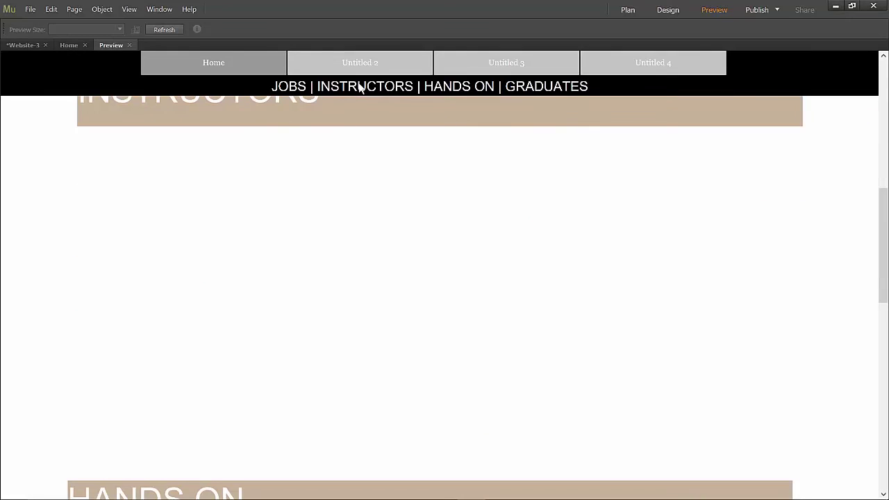
click(479, 86)
click(566, 86)
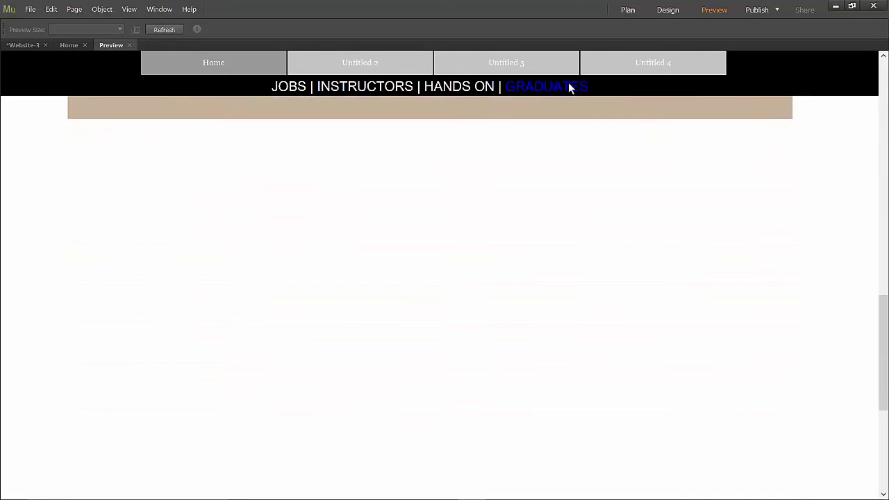
click(567, 86)
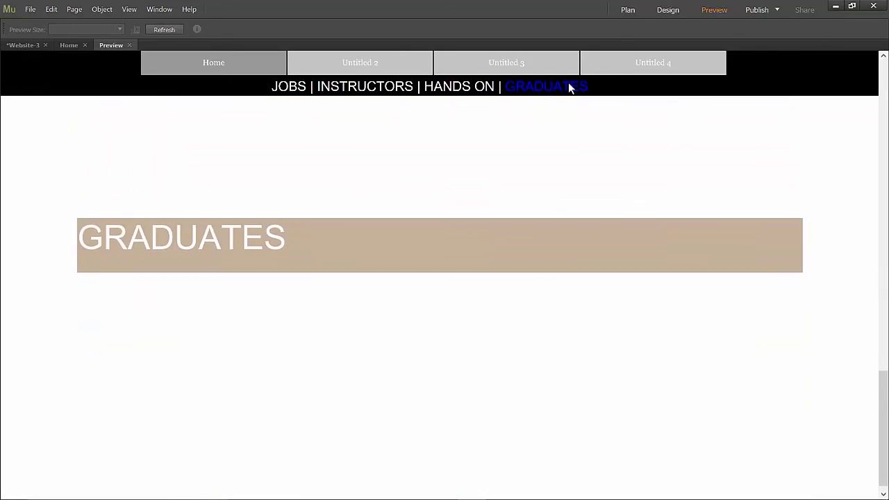
click(129, 45)
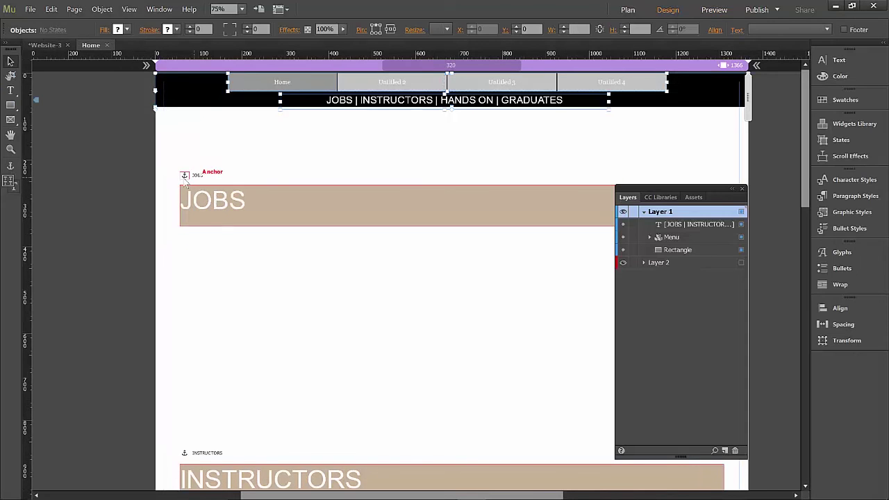
Drag the JOBS, INSTRUCTORS and HANDS ON anchors higher above their tan bands.
click(184, 176)
drag(185, 176, 185, 154)
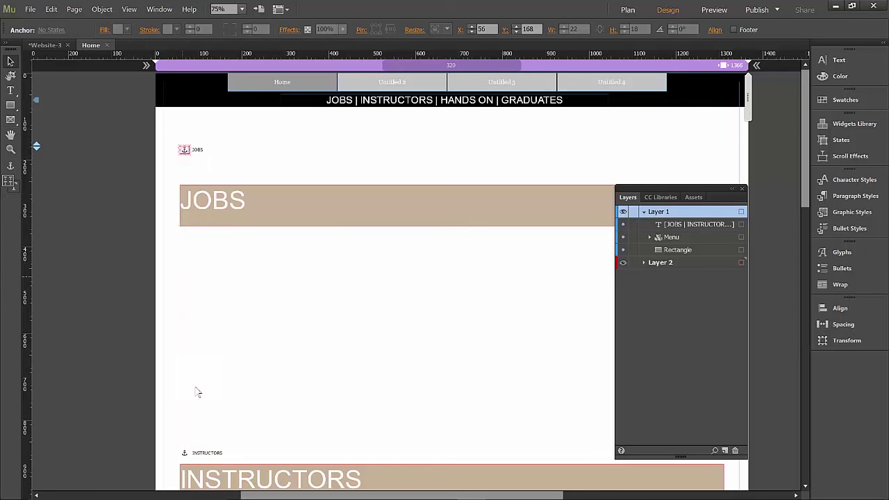
click(185, 453)
drag(185, 454, 185, 422)
scroll(193, 448, down, 3)
scroll(192, 448, down, 4)
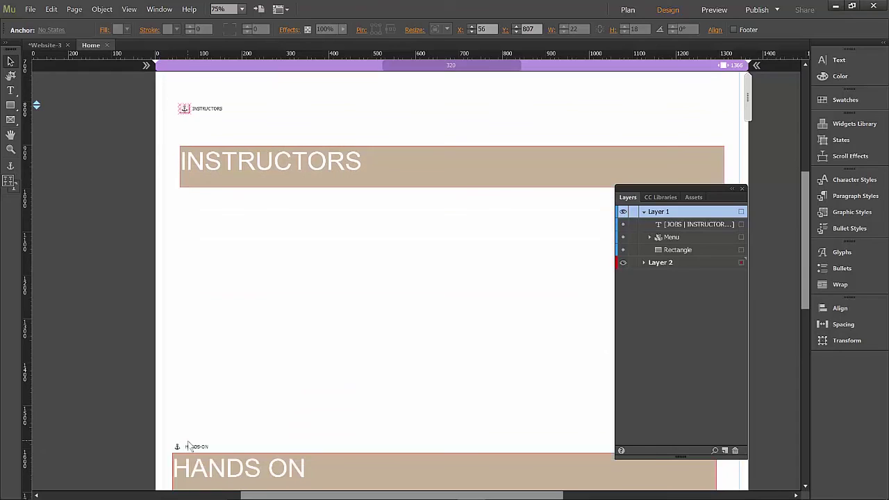
click(177, 389)
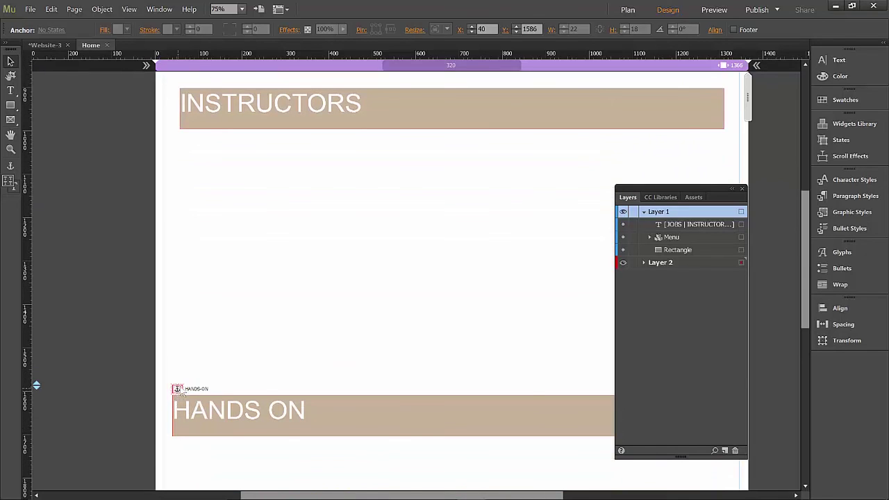
drag(177, 390, 189, 326)
Lower the Home page's bottom edge slightly, just below the BACK TO TOP frame.
scroll(185, 451, down, 3)
scroll(186, 451, down, 4)
scroll(212, 448, down, 3)
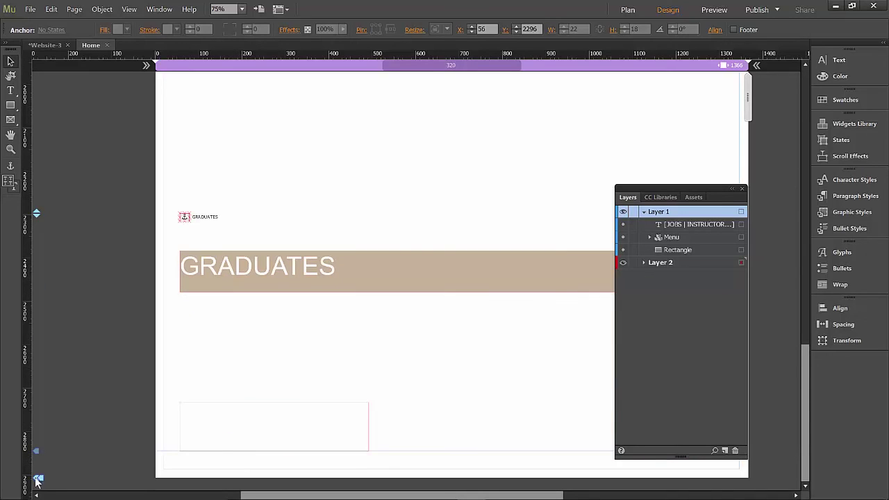
drag(39, 479, 36, 472)
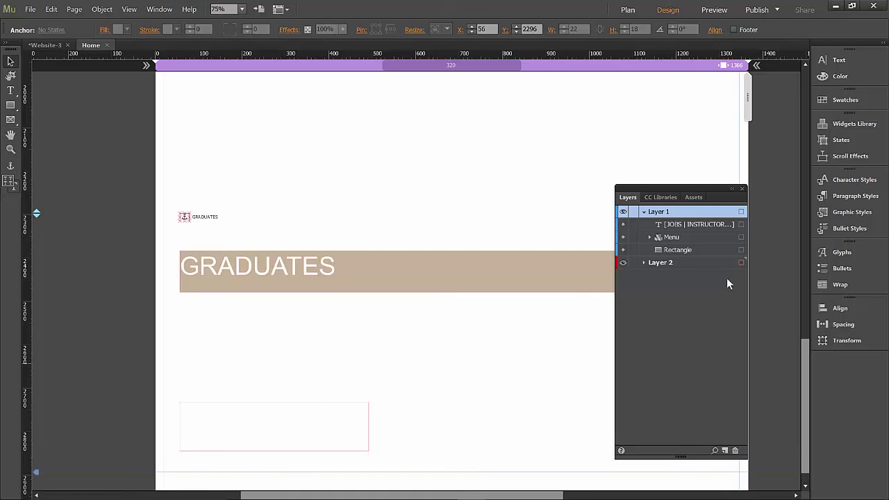
Zoom out and move the empty frame under GRADUATES down to Y 2893.
key(ctrl+minus)
key(ctrl+minus)
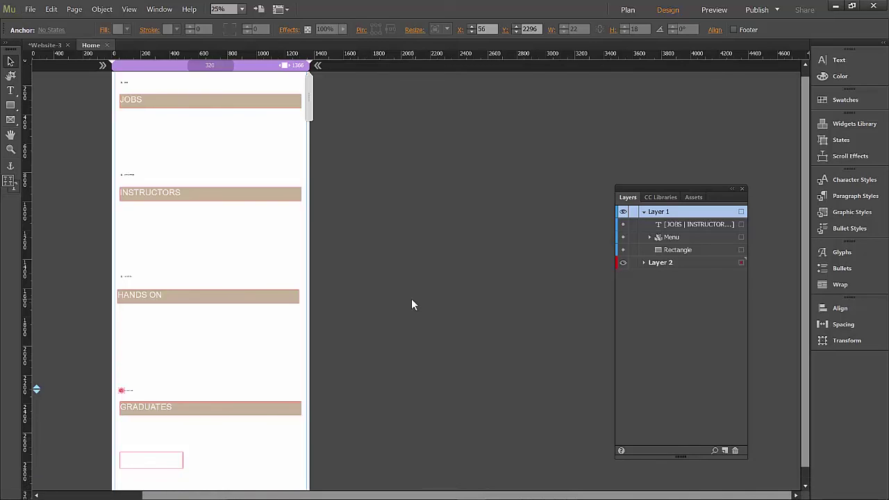
drag(805, 391, 805, 450)
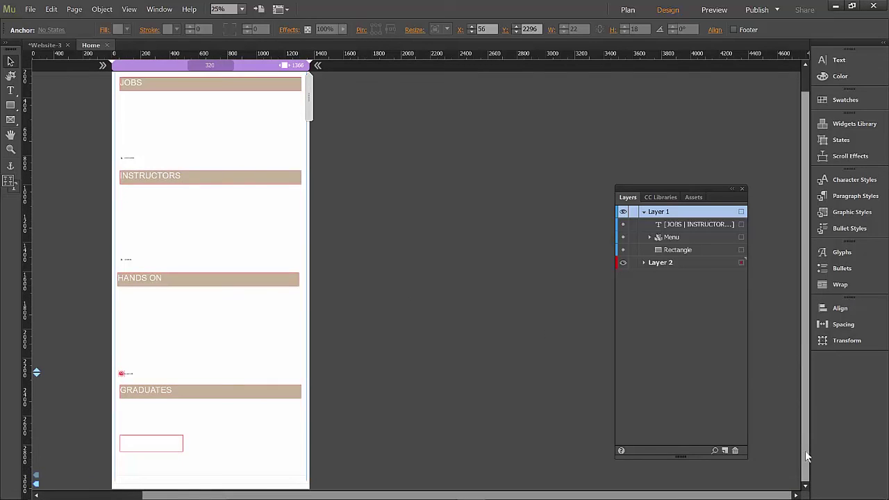
click(159, 452)
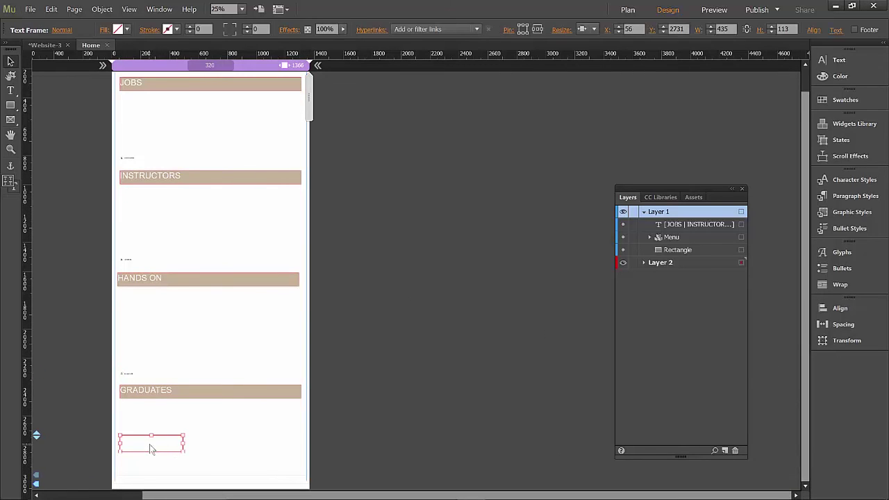
mouse_move(152, 448)
mouse_down()
mouse_move(150, 471)
mouse_move(149, 458)
mouse_move(174, 460)
mouse_move(165, 458)
mouse_up()
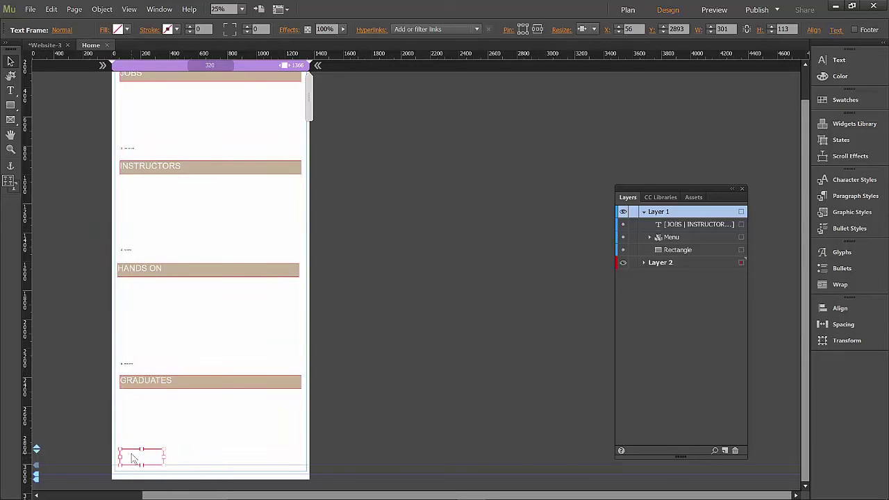
Fill the frame below GRADUATES with black and shrink it to 107 × 43 px.
click(124, 29)
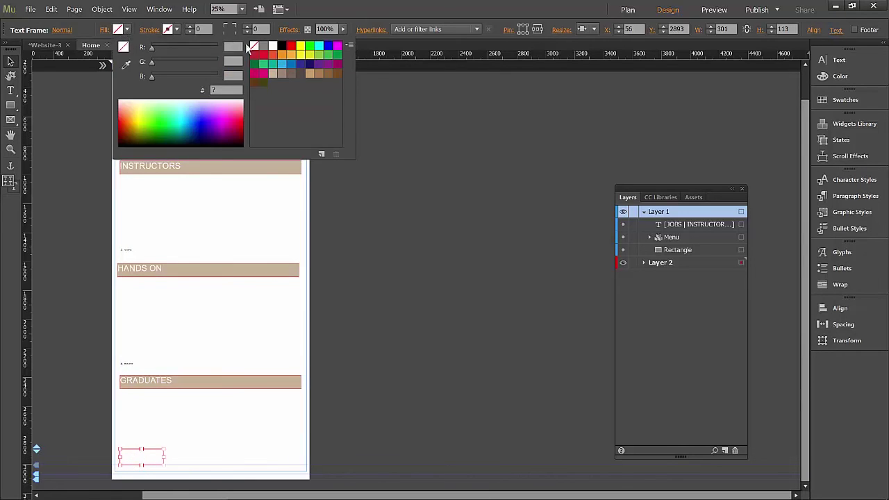
click(300, 47)
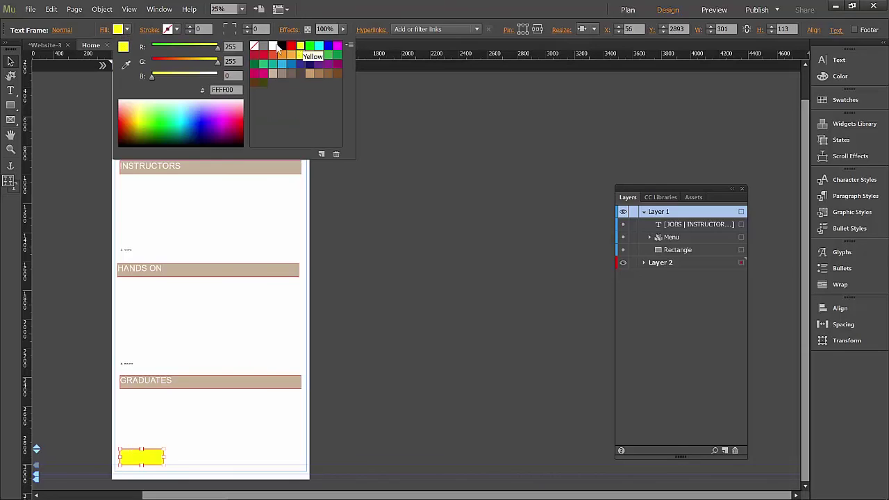
click(291, 45)
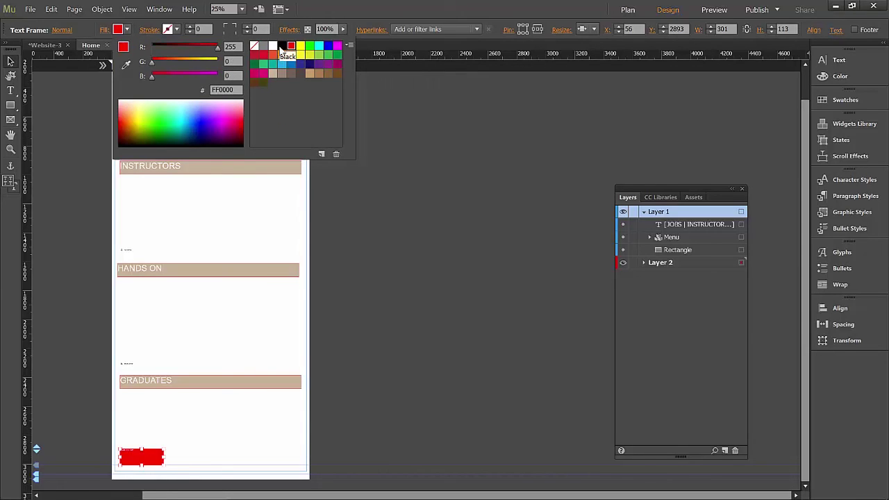
click(282, 46)
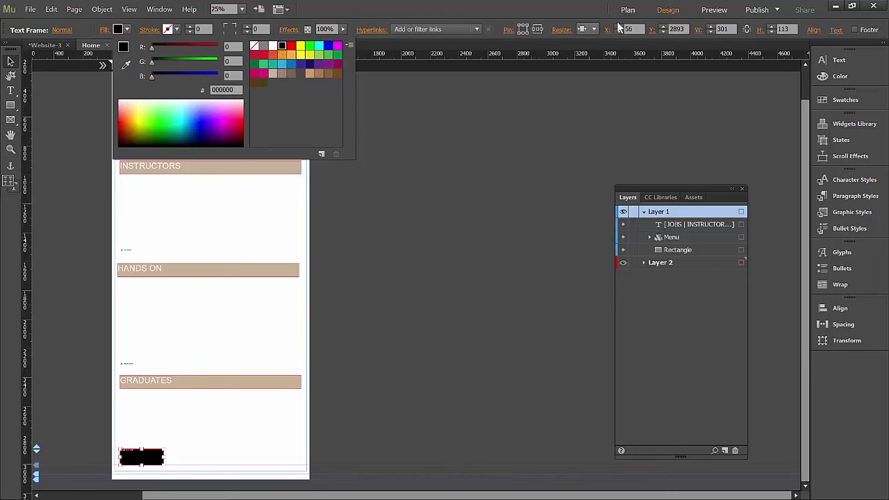
click(418, 11)
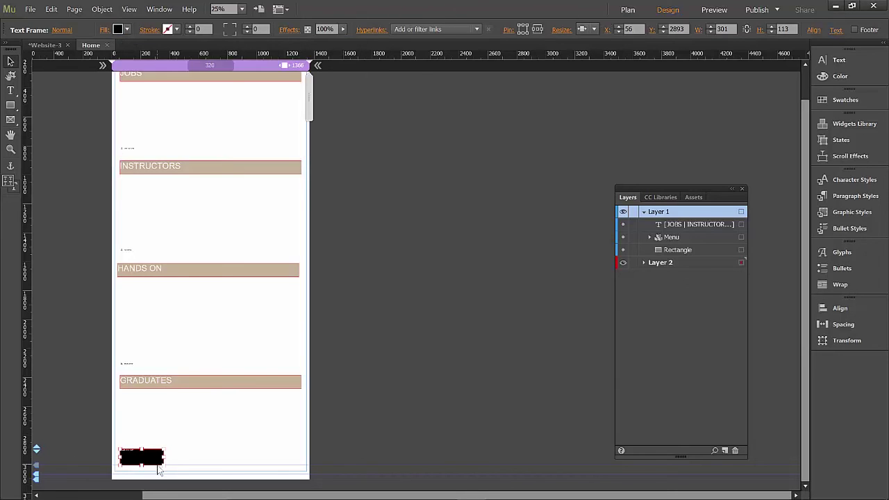
drag(165, 467, 137, 457)
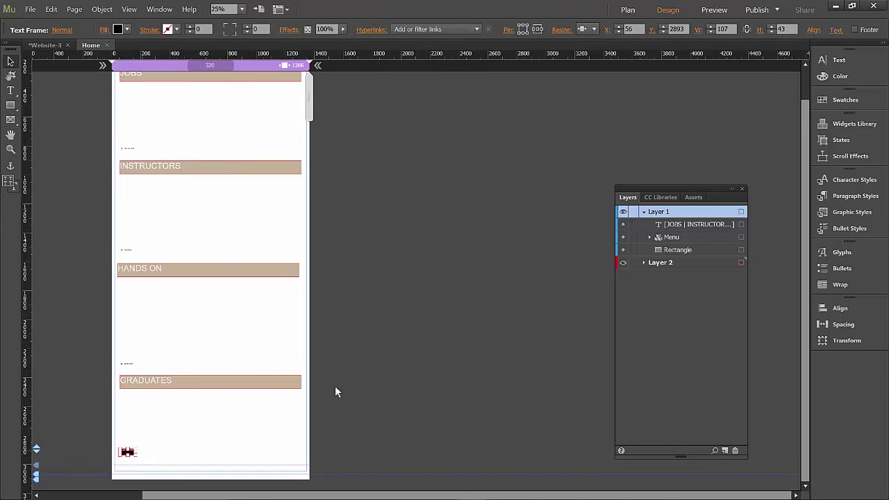
In Preview, test the JOBS, INSTRUCTORS, HANDS ON and GRADUATES anchor links and the BACK TO TOP button.
click(707, 14)
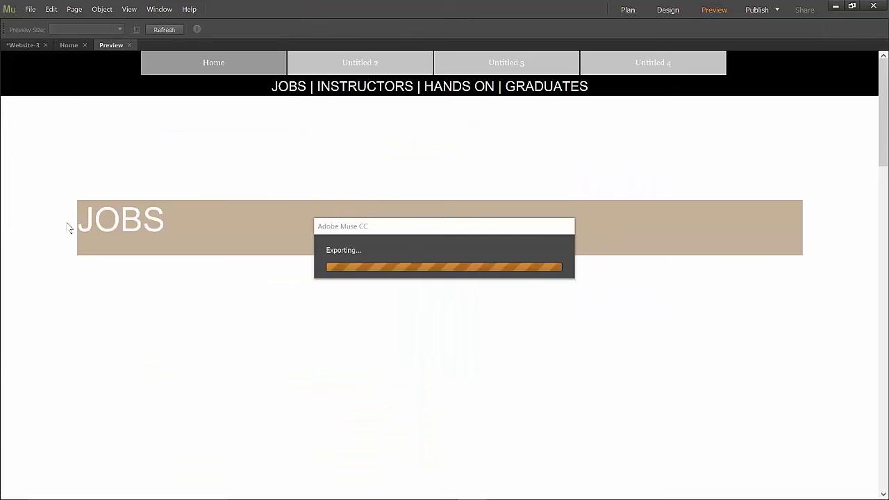
click(300, 82)
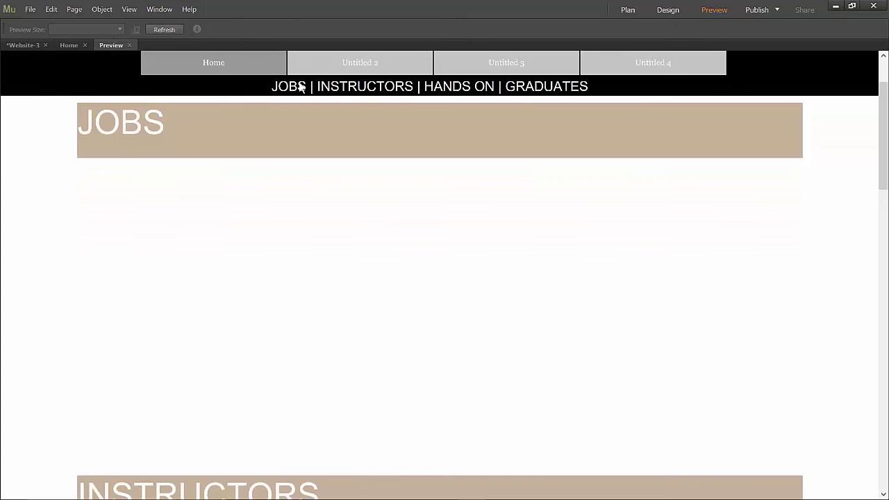
click(367, 84)
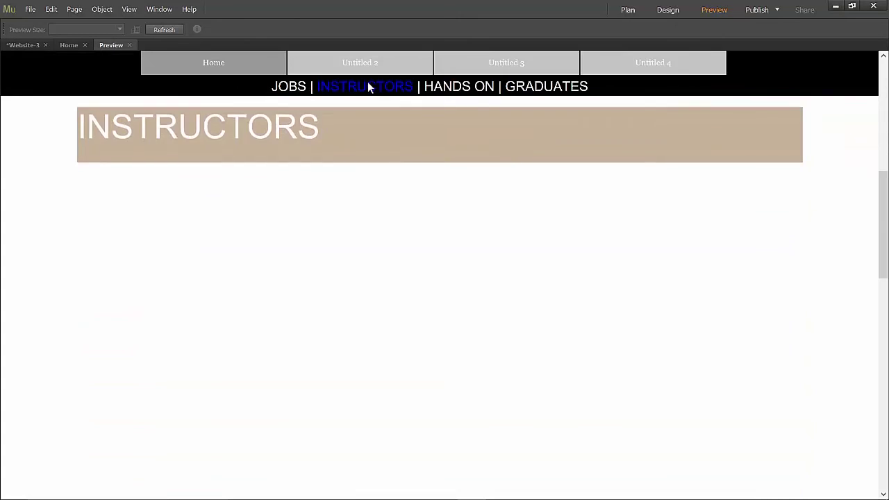
click(446, 85)
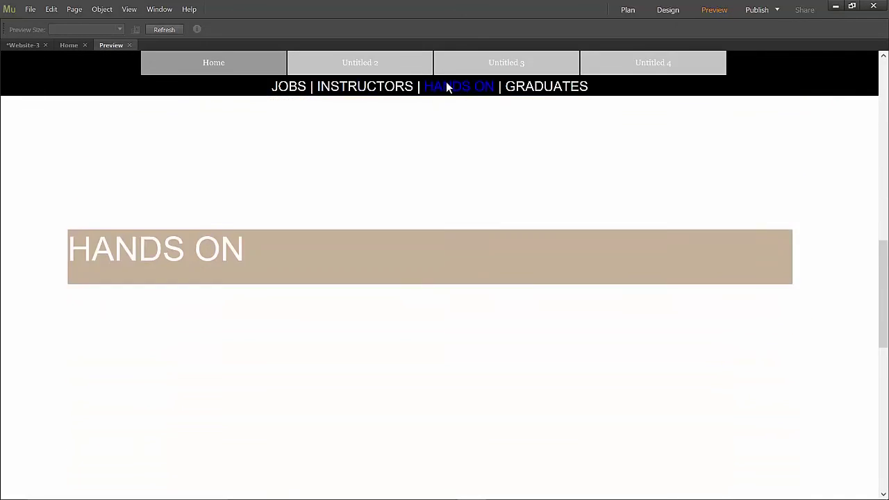
click(520, 88)
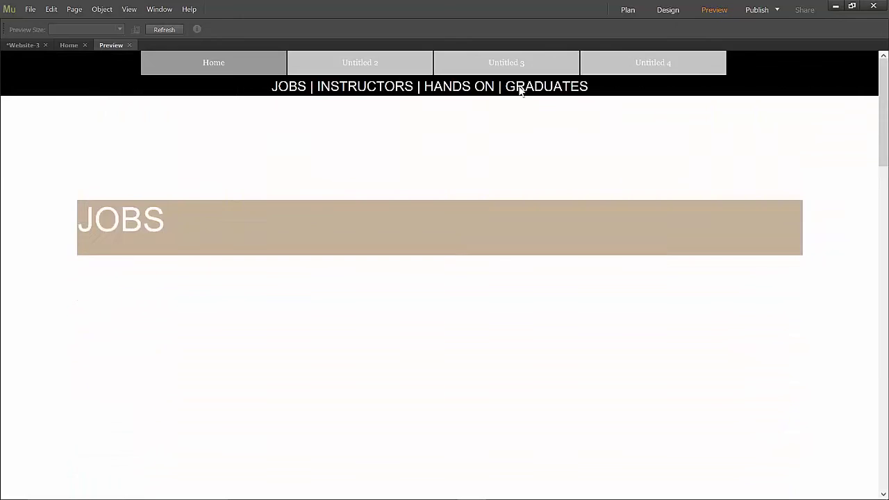
click(520, 89)
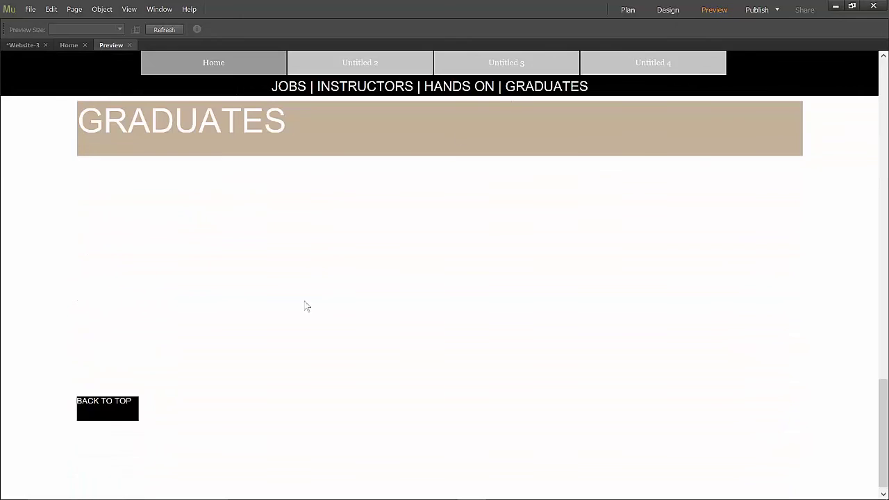
click(109, 403)
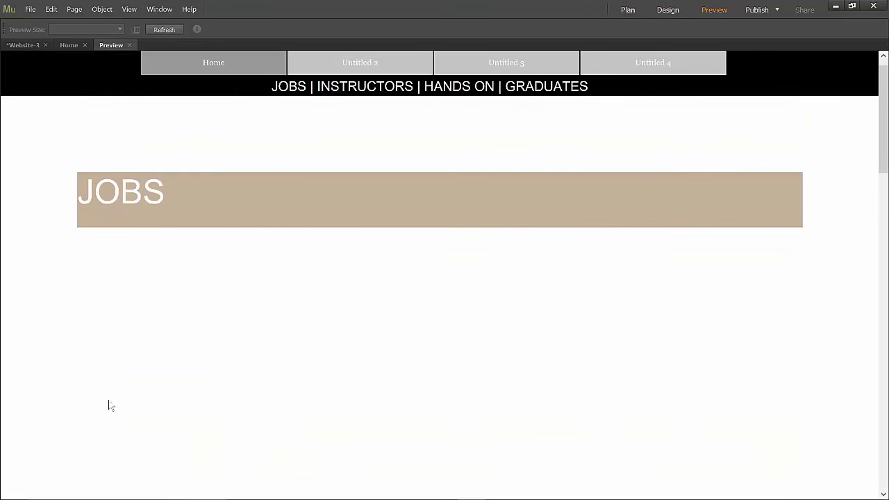